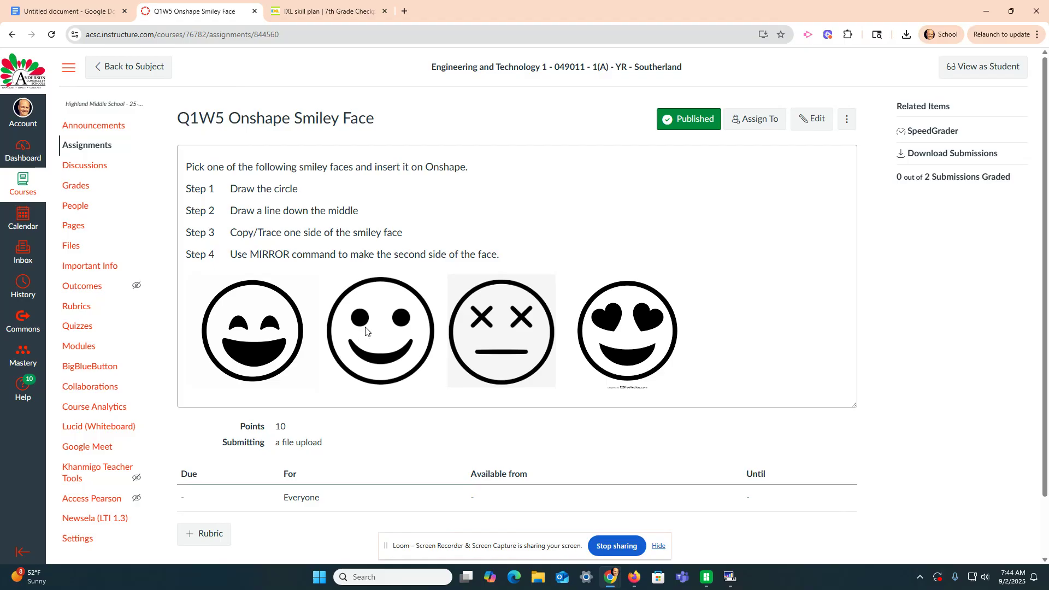
# Step: Save the smiley face with round eyes and an open smile to Downloads as the PNG image images (1)-2
pyautogui.rightClick(365, 331)
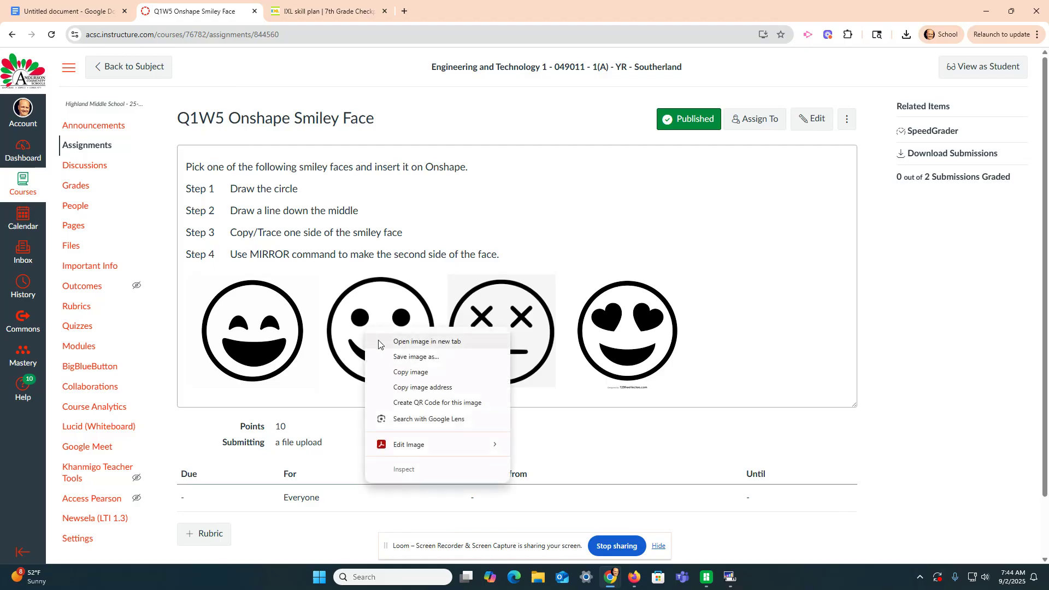
pyautogui.click(416, 357)
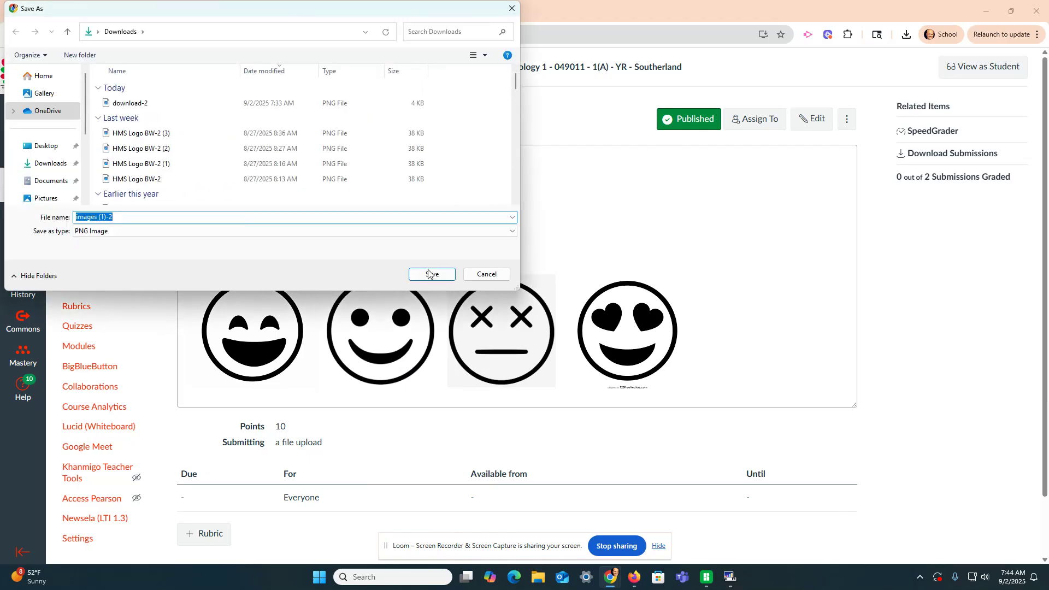
pyautogui.click(431, 274)
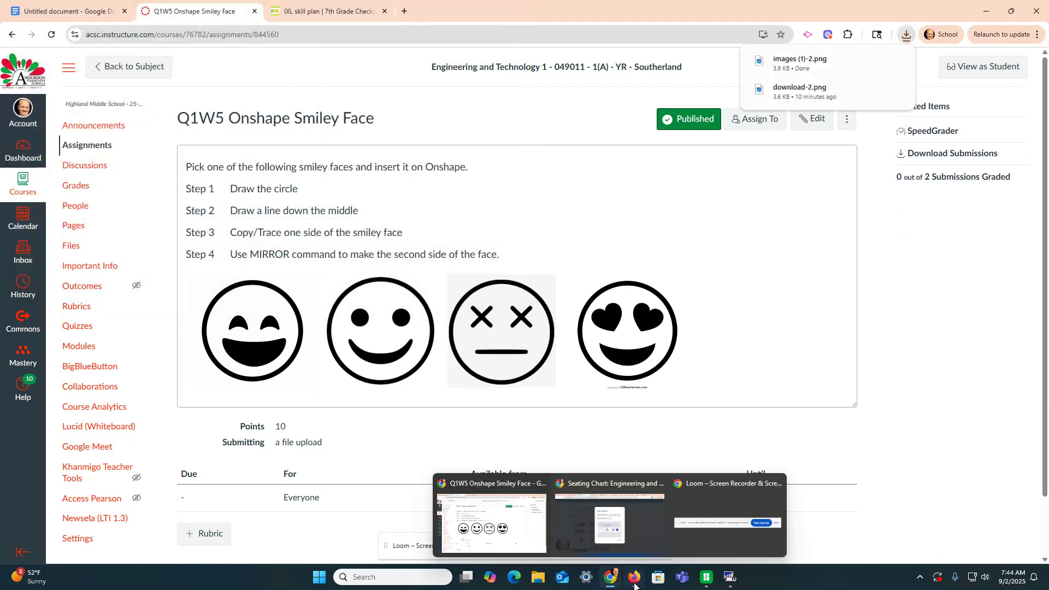
# Step: Switch to Onshape in Firefox and create a new document named smiley face
pyautogui.click(634, 578)
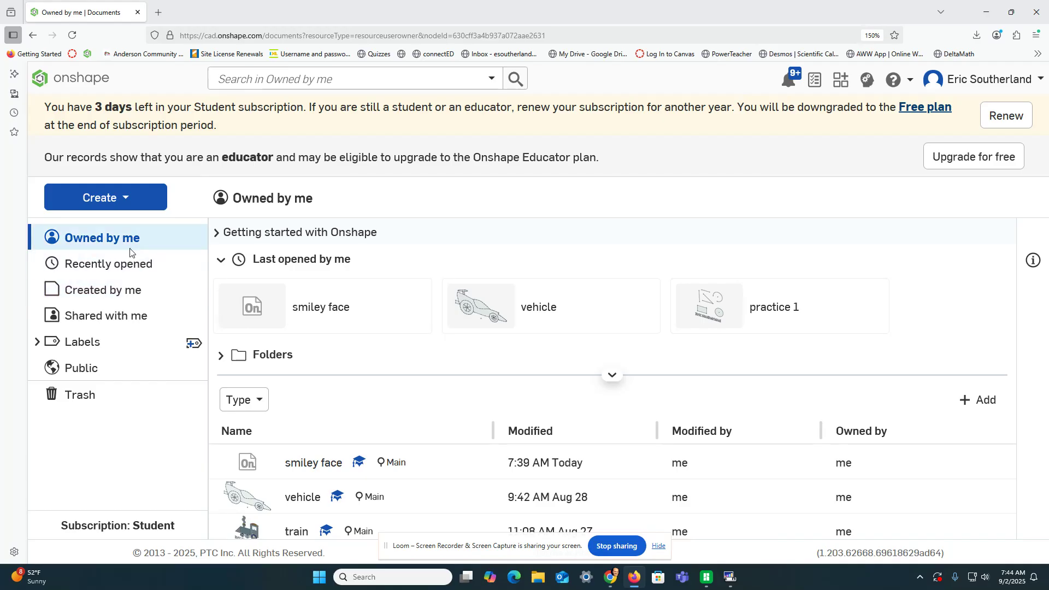
pyautogui.click(125, 197)
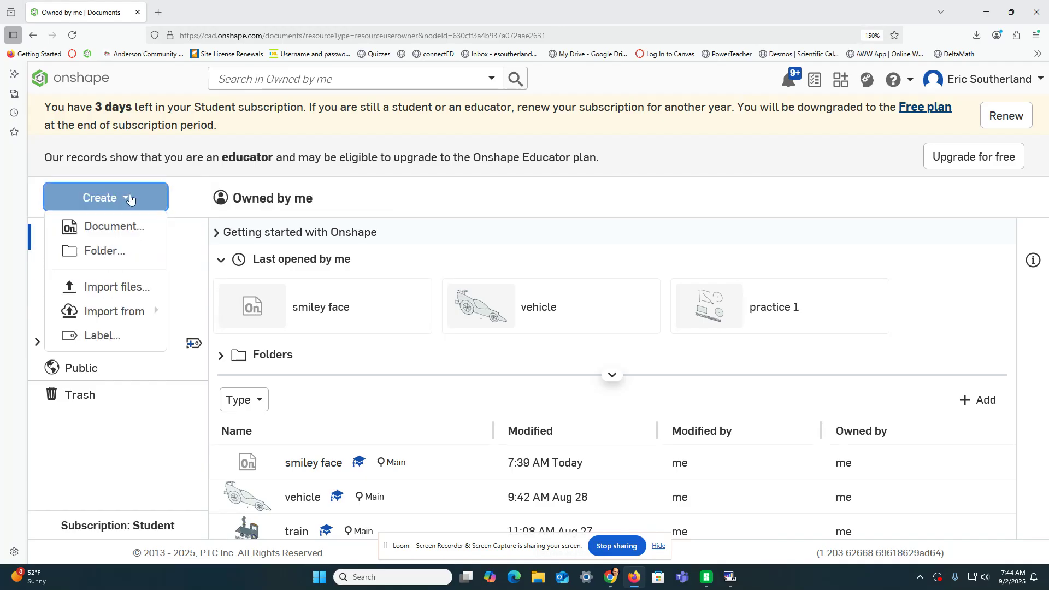
pyautogui.click(128, 229)
pyautogui.write('smiley face')
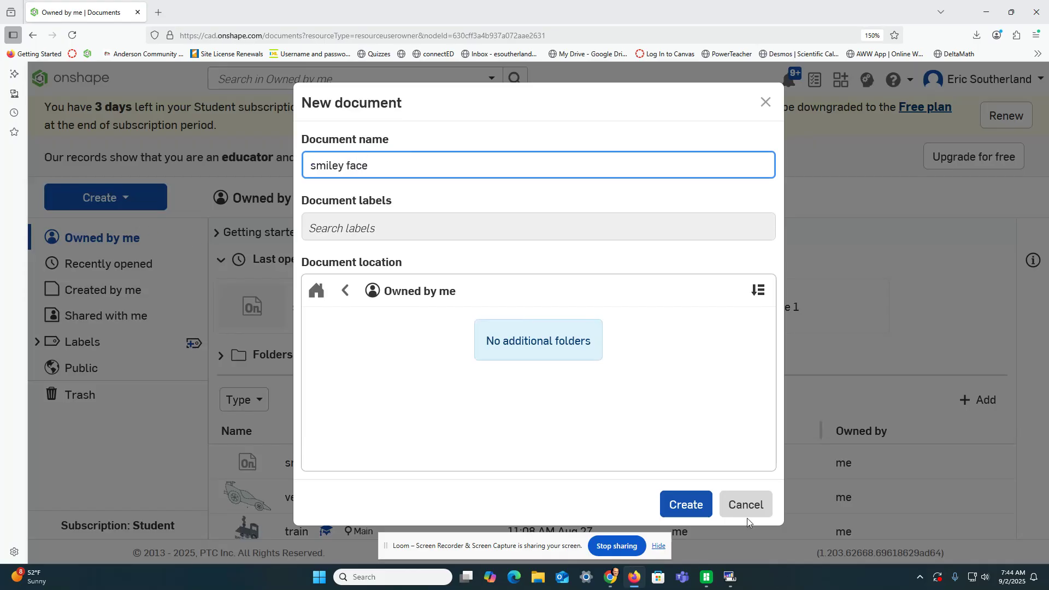
pyautogui.click(684, 503)
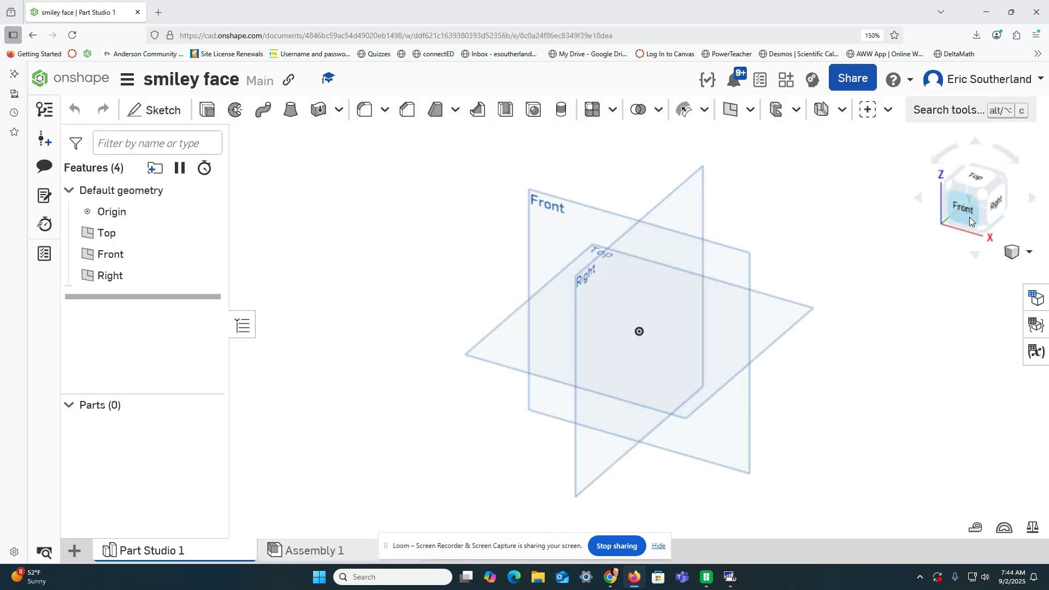
# Step: Start a sketch in the front view and import images (1)-2.png from Downloads into the document
pyautogui.click(969, 217)
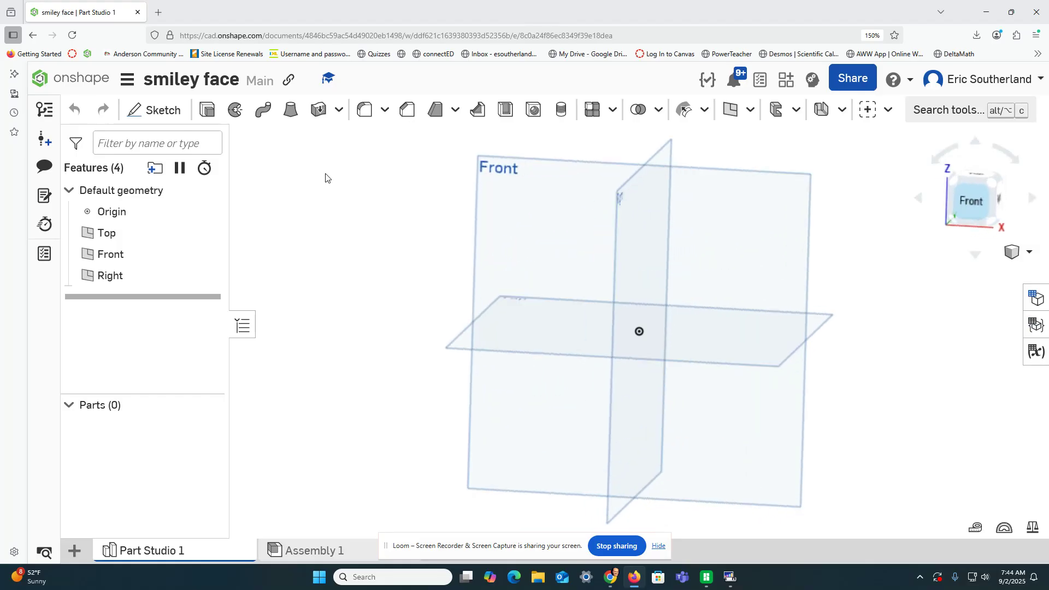
pyautogui.click(156, 114)
pyautogui.click(73, 552)
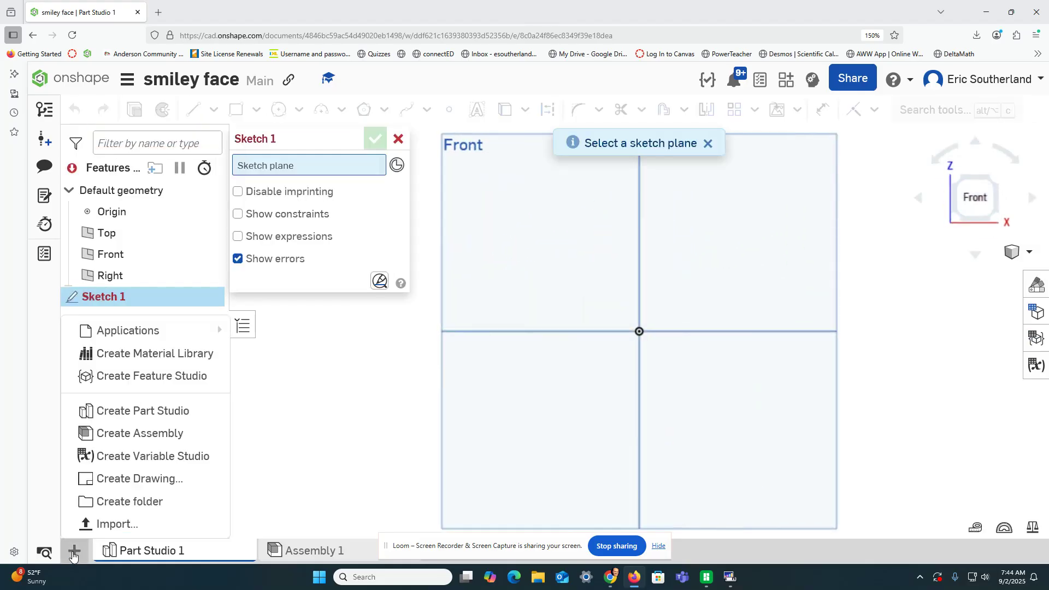
pyautogui.click(113, 526)
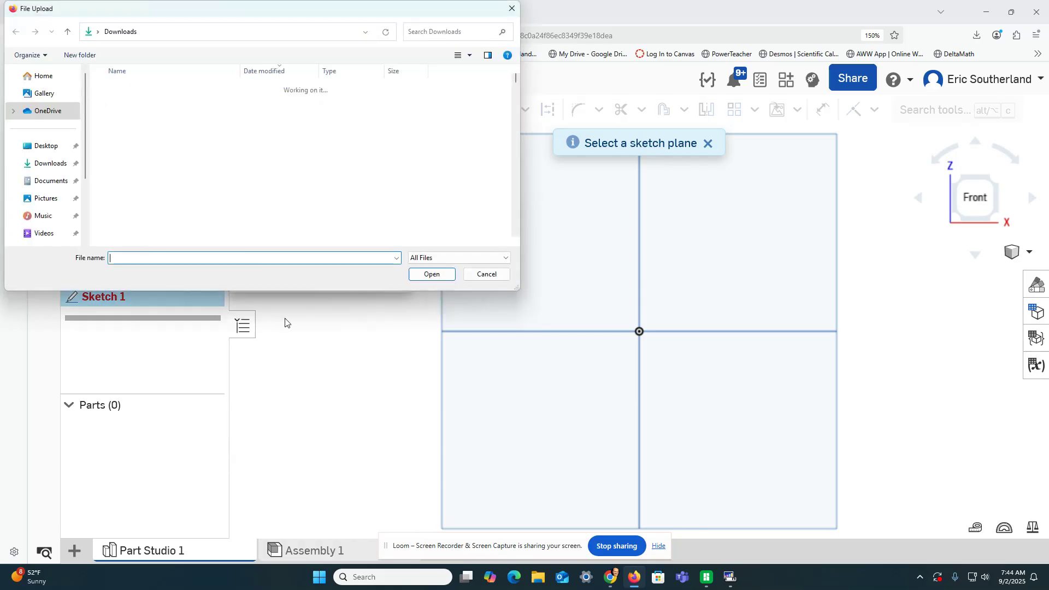
pyautogui.click(51, 168)
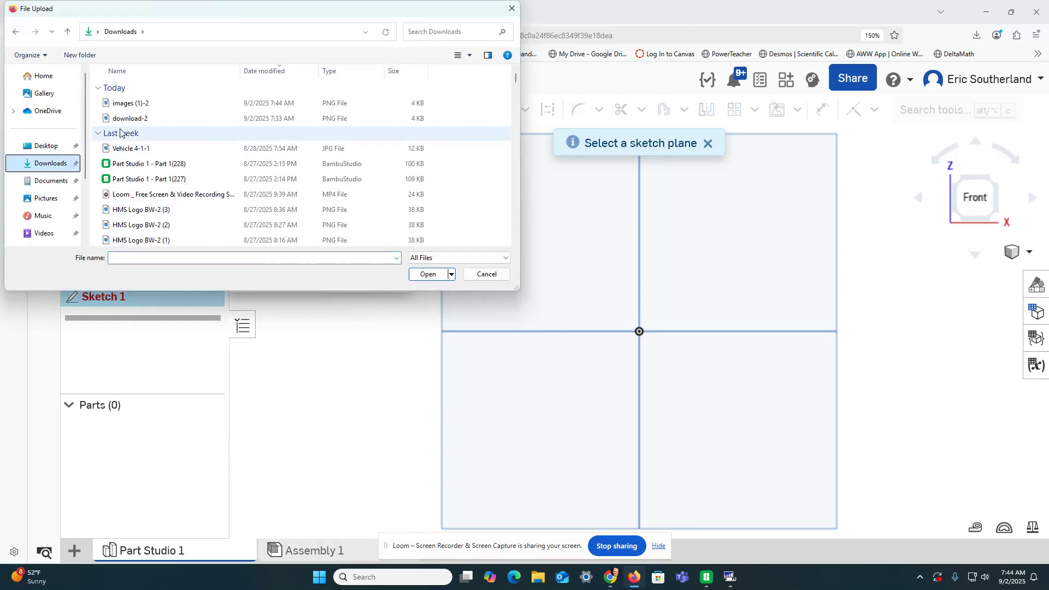
pyautogui.click(164, 103)
pyautogui.click(431, 273)
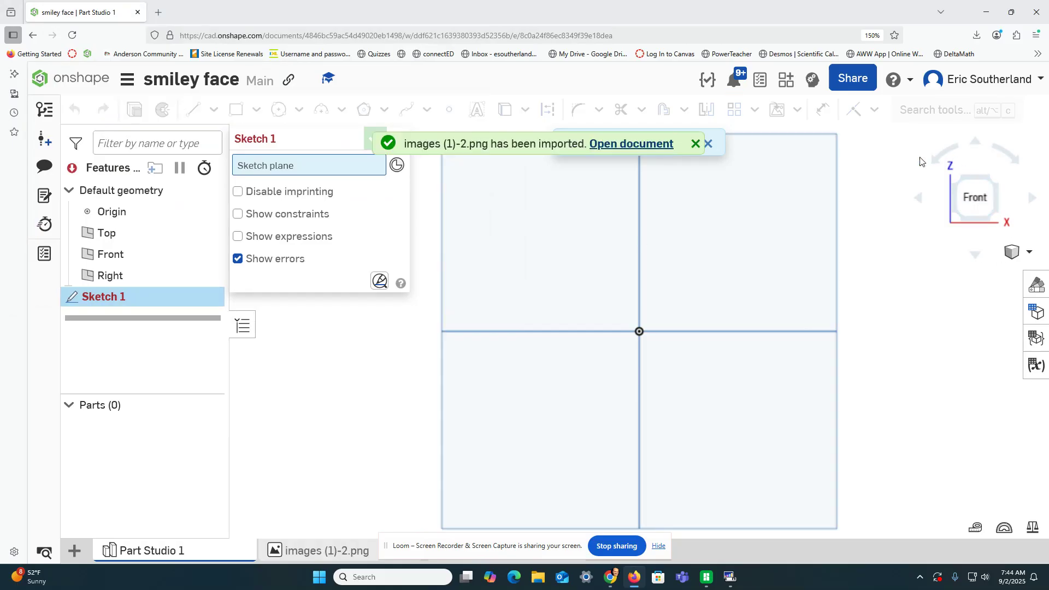
pyautogui.click(693, 146)
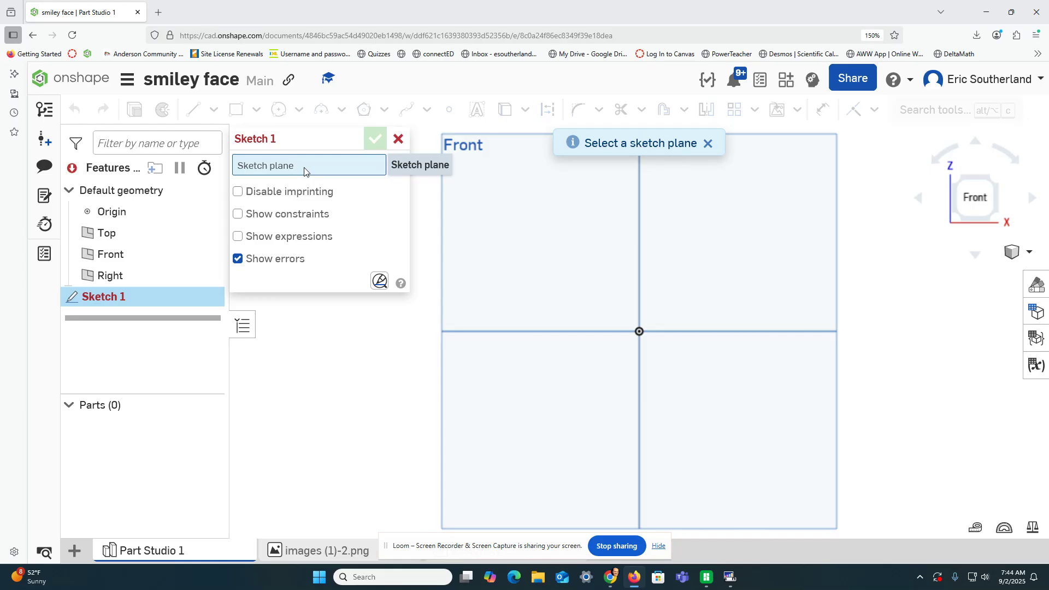
# Step: Set the sketch on the Front plane, insert images (1)-2.png large across the origin, and finish the sketch
pyautogui.click(563, 274)
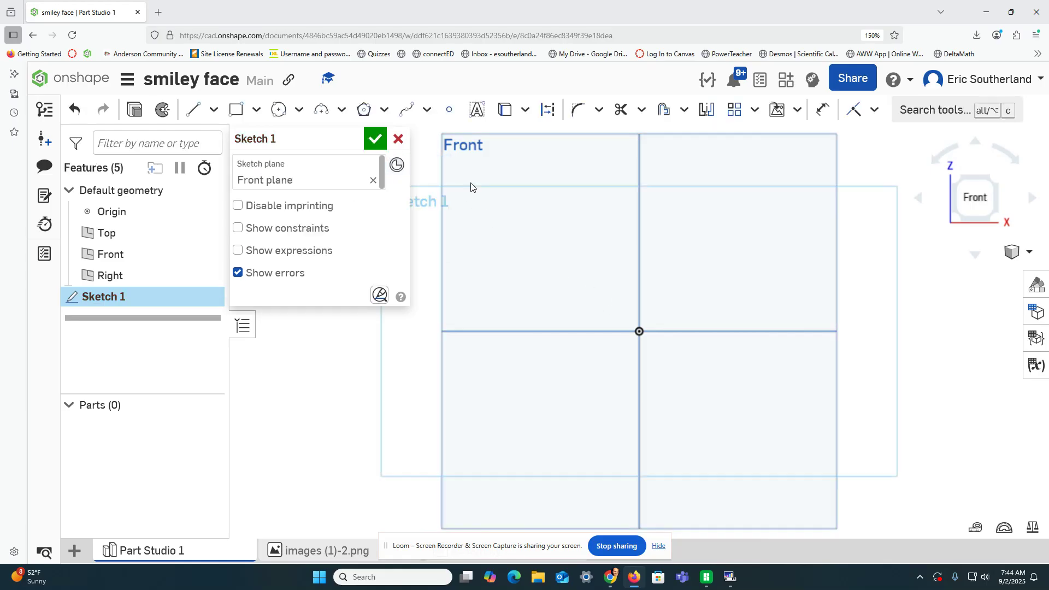
pyautogui.click(797, 109)
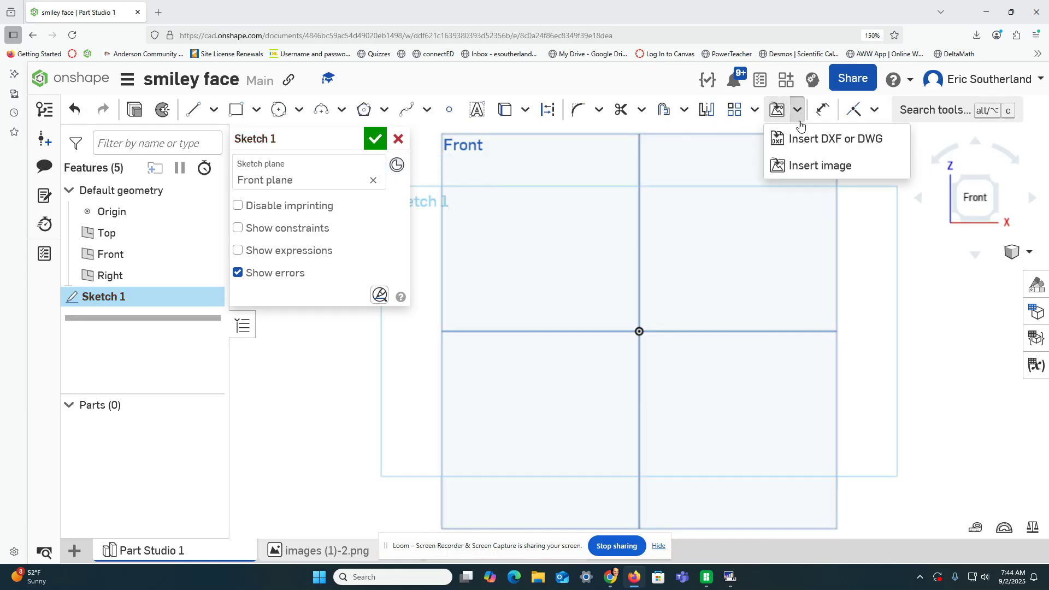
pyautogui.click(807, 169)
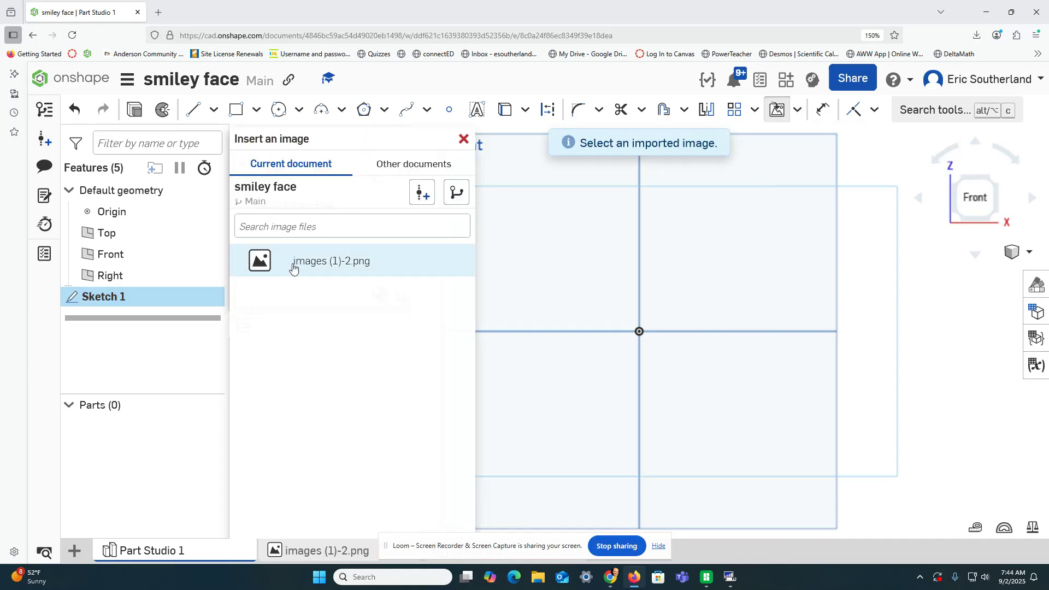
pyautogui.click(293, 267)
pyautogui.click(449, 170)
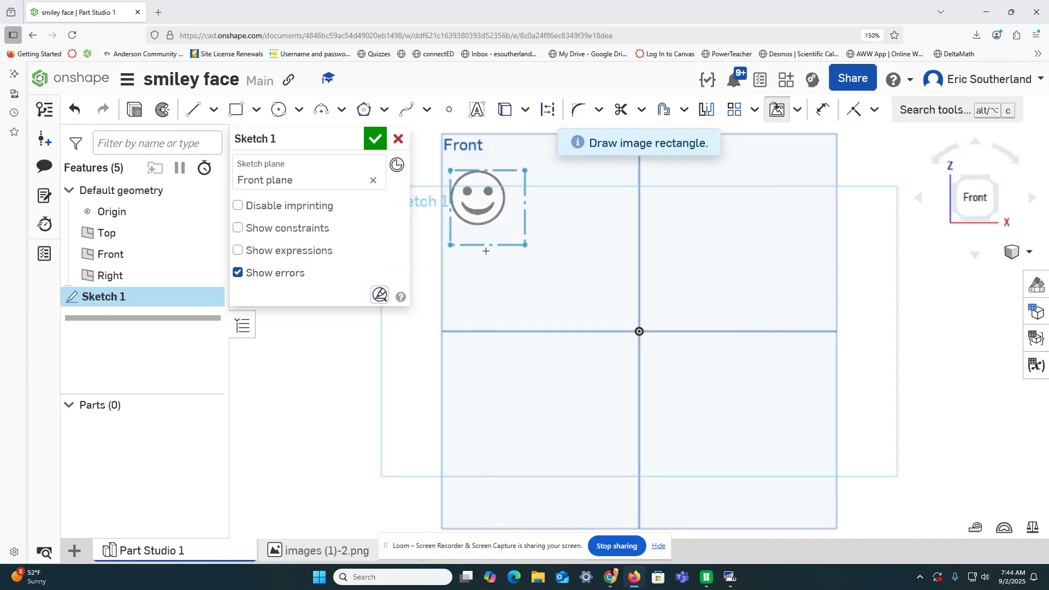
pyautogui.click(773, 408)
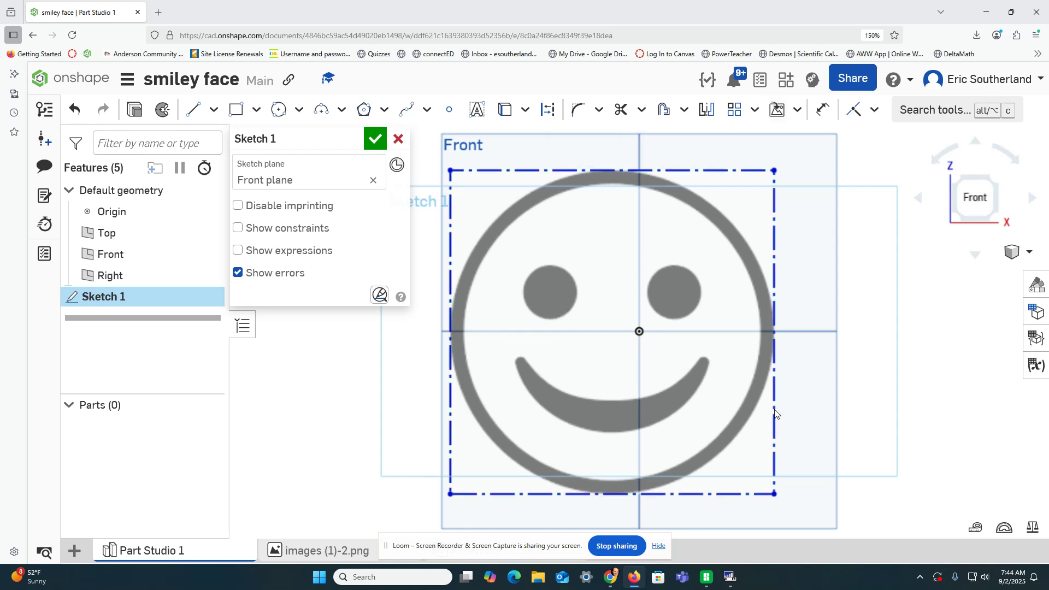
pyautogui.click(375, 140)
# Step: Start a second sketch on the Front plane and trace the face's outer edge with a three-point circle about 4.9 in diameter
pyautogui.click(165, 113)
pyautogui.click(597, 225)
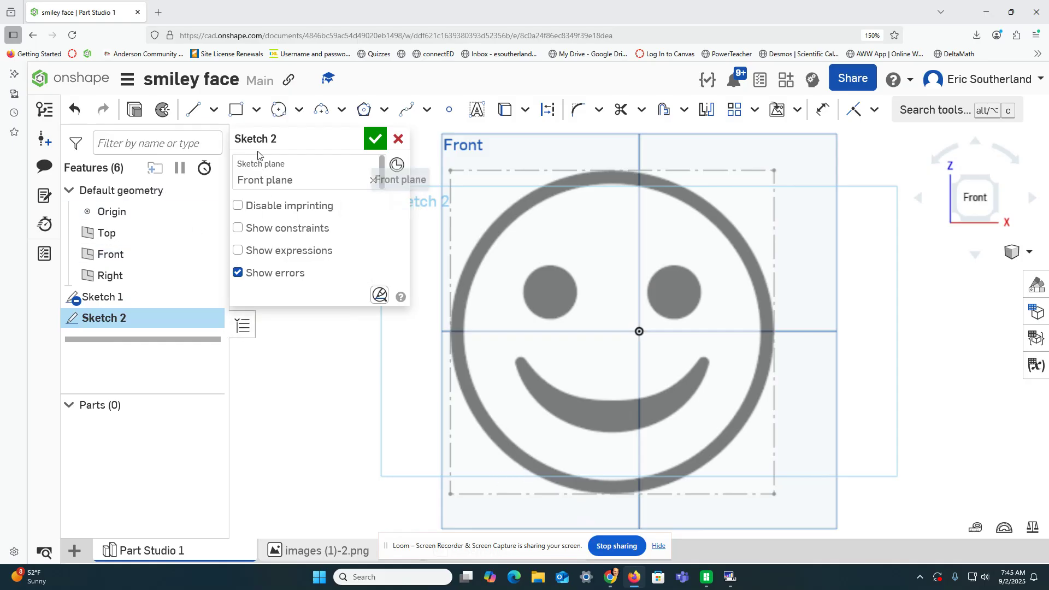
pyautogui.click(275, 112)
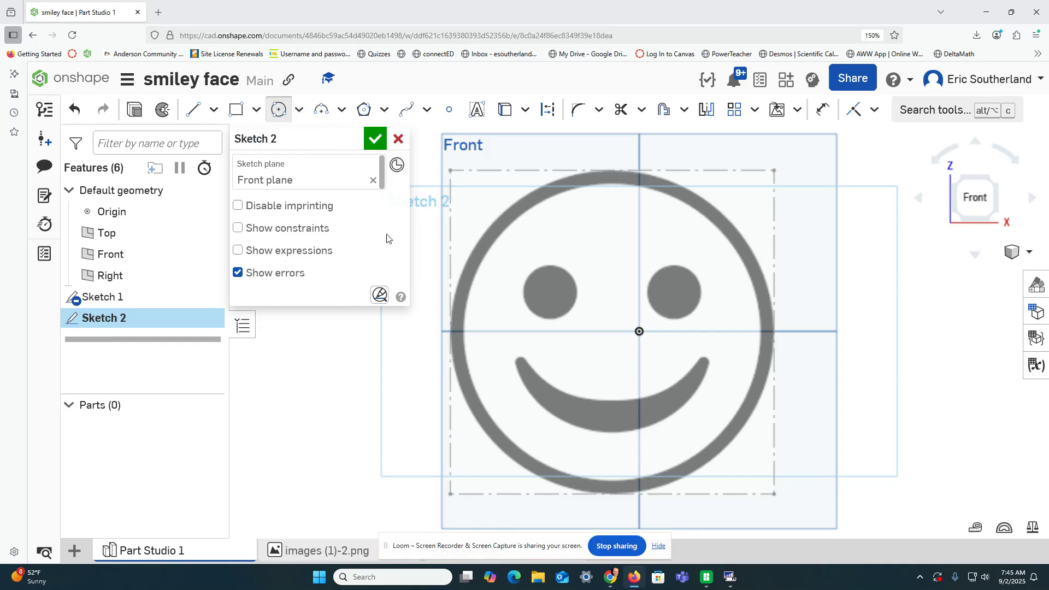
pyautogui.click(478, 240)
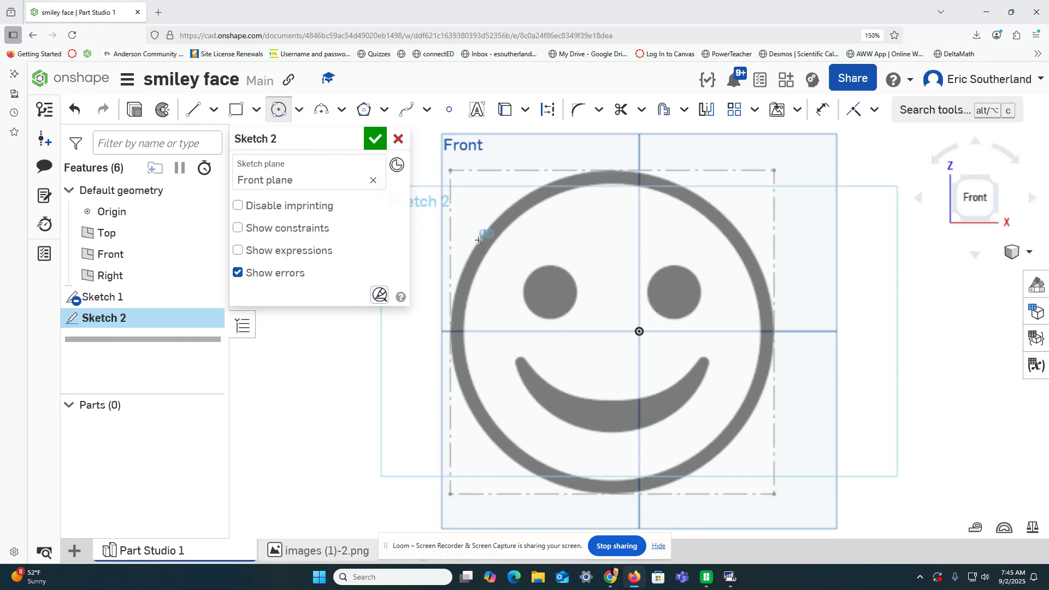
pyautogui.click(741, 425)
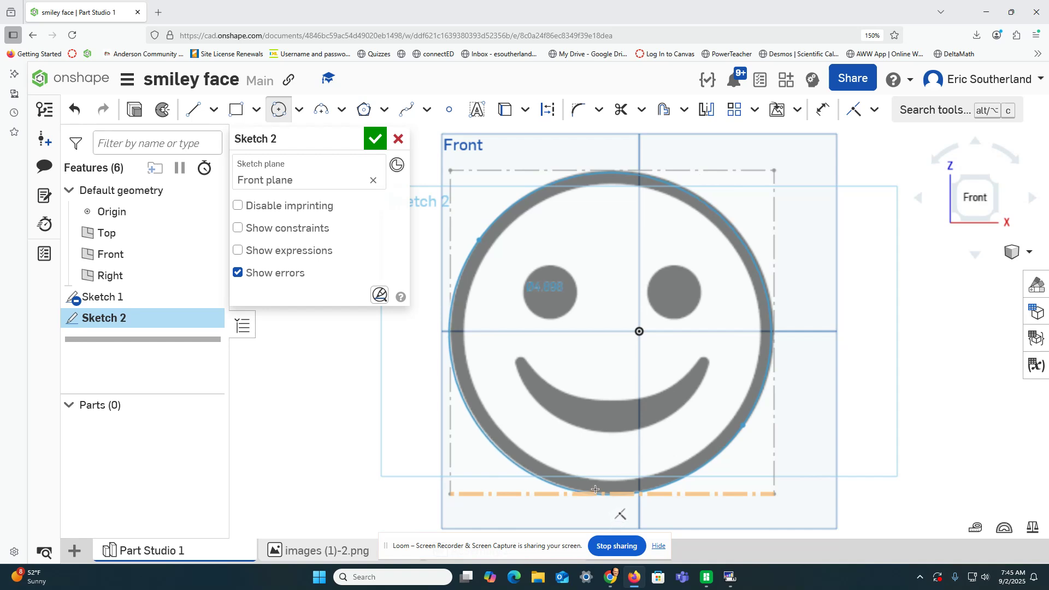
pyautogui.click(530, 471)
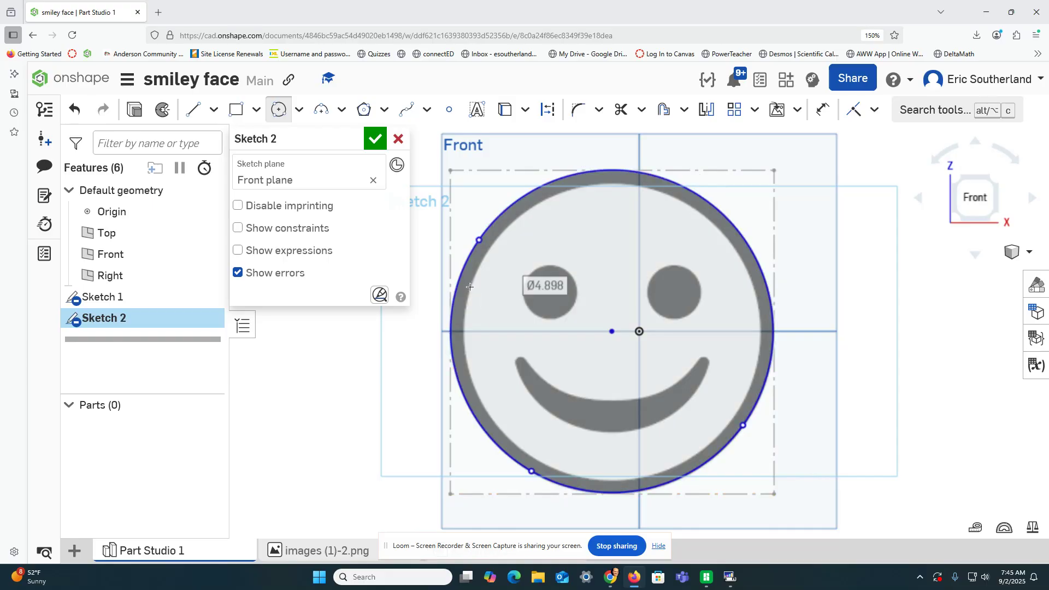
# Step: Trace the inner edge of the face outline with a three-point circle about 4.49 in diameter
pyautogui.click(470, 286)
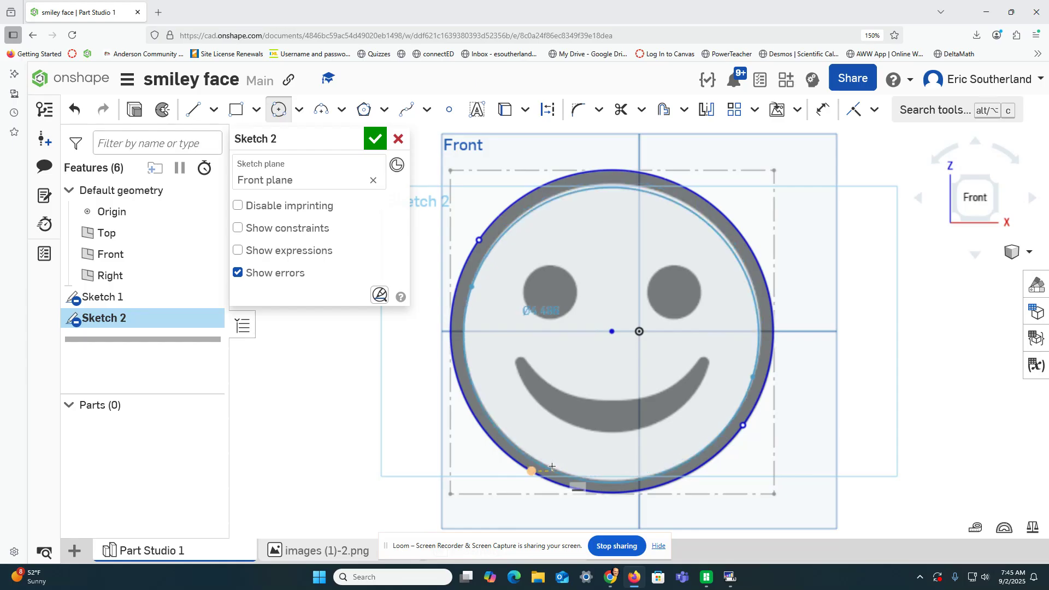
pyautogui.scroll(2, 550, 467)
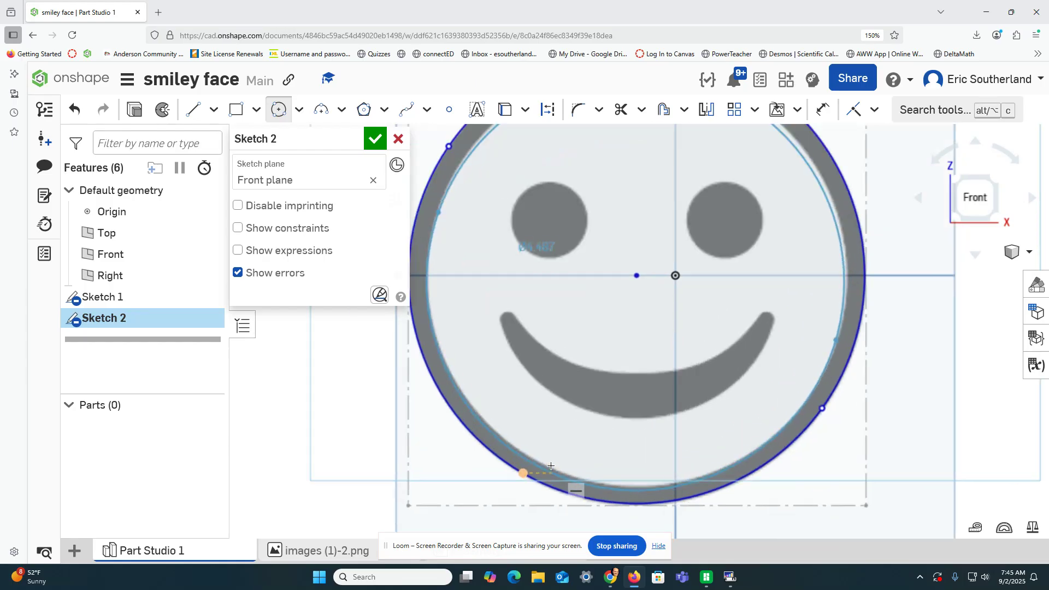
pyautogui.click(525, 453)
# Step: Trace the left eye with a three-point circle about 0.81 in diameter
pyautogui.scroll(-3, 533, 303)
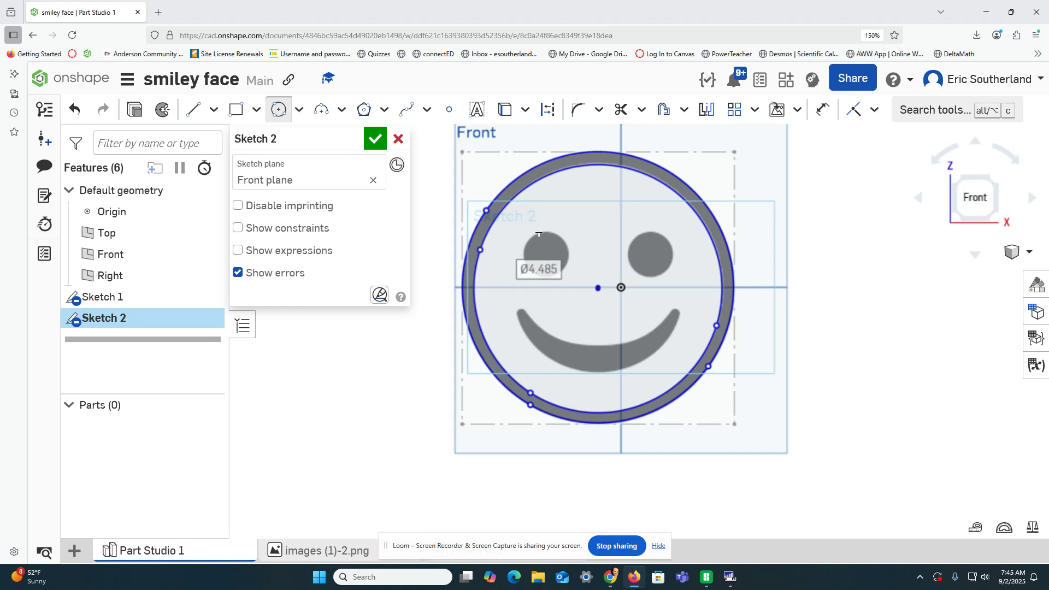
pyautogui.click(545, 255)
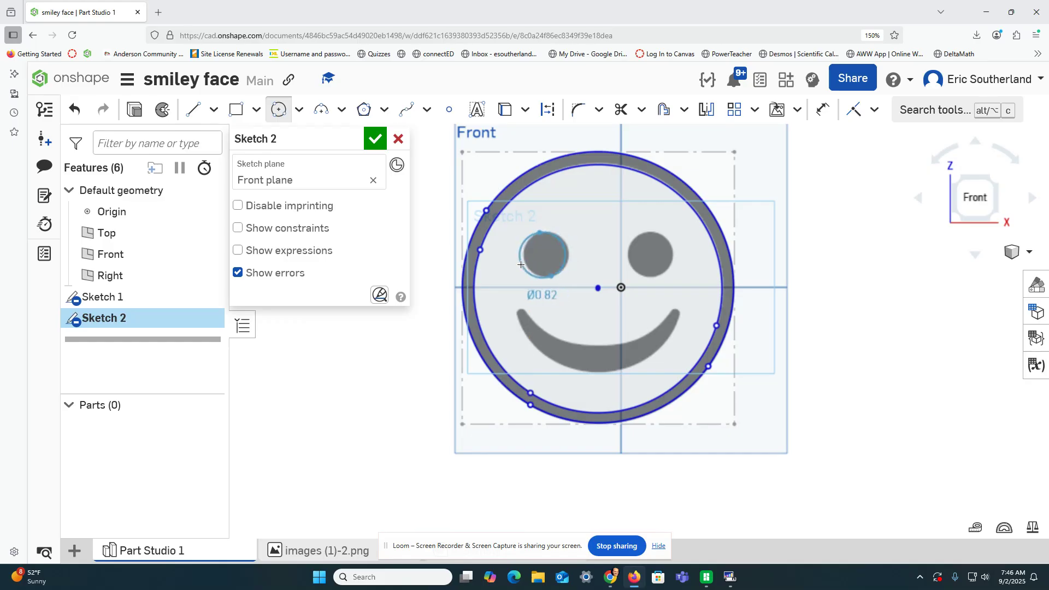
pyautogui.scroll(4, 523, 264)
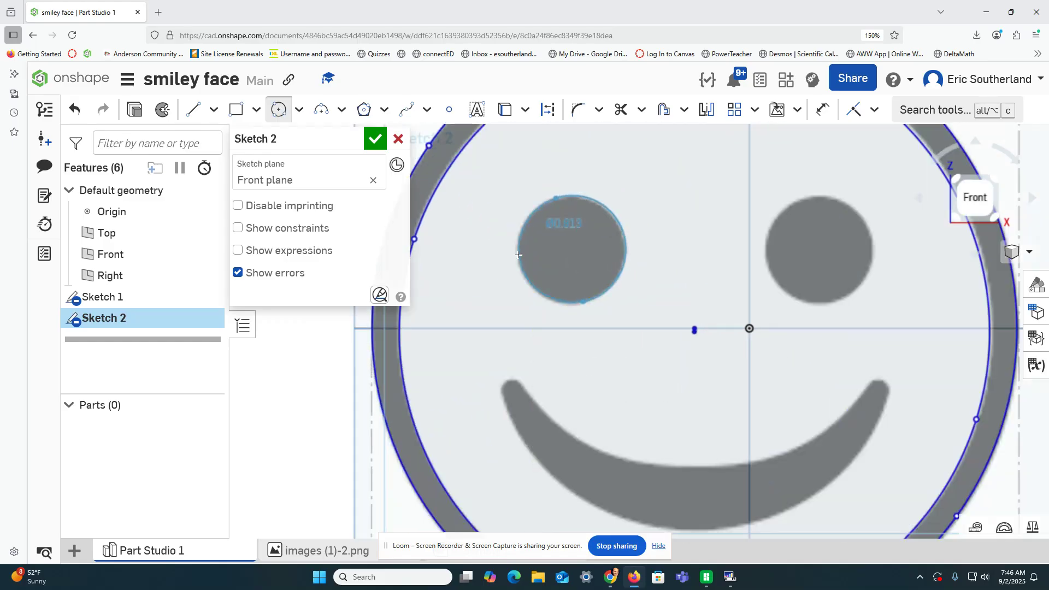
pyautogui.click(517, 255)
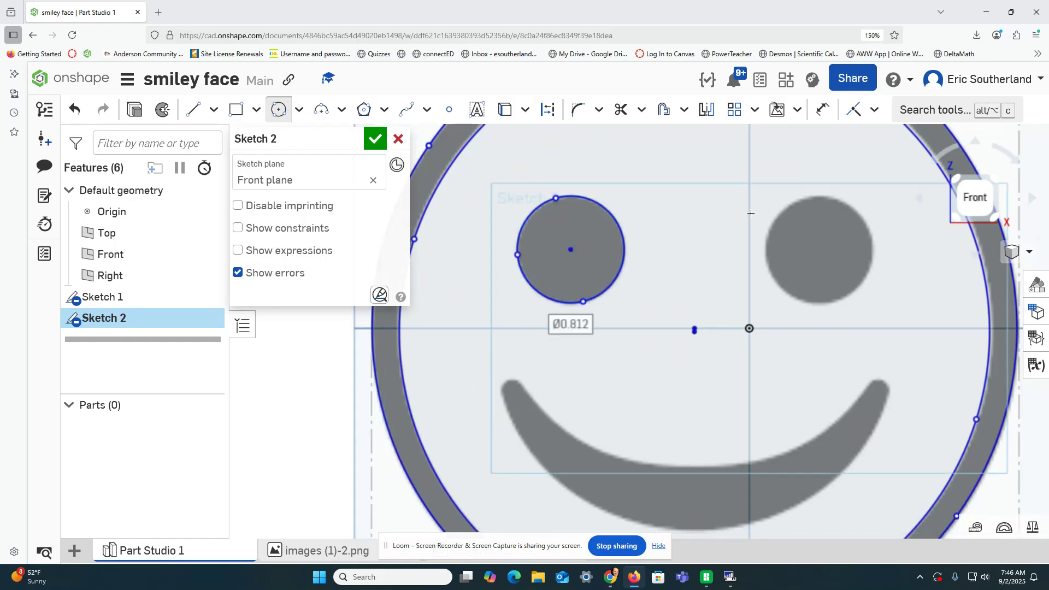
# Step: Trace the right eye with a three-point circle about 0.84 in diameter
pyautogui.click(786, 205)
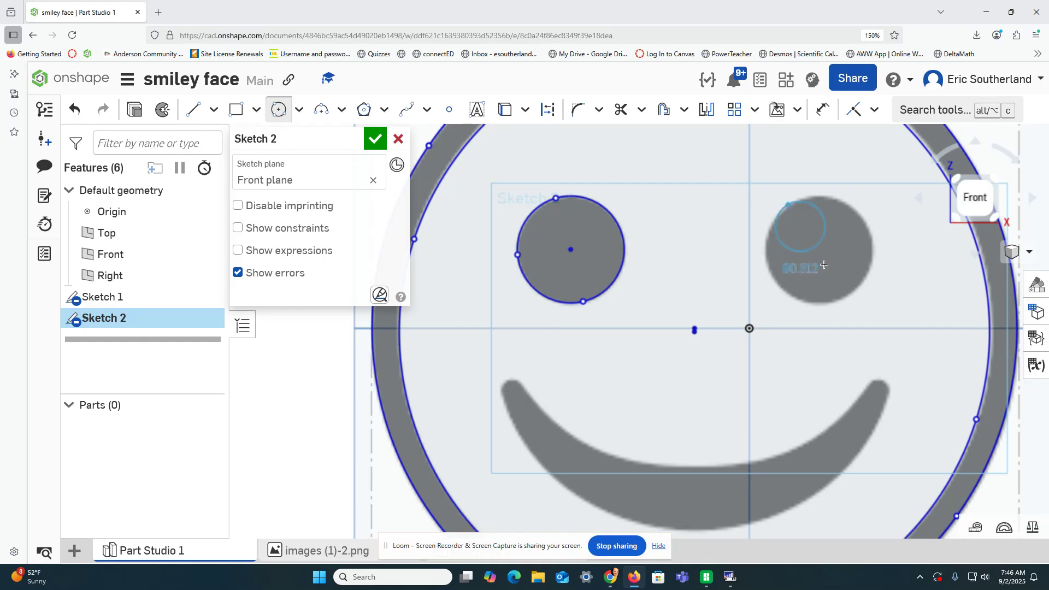
pyautogui.click(849, 296)
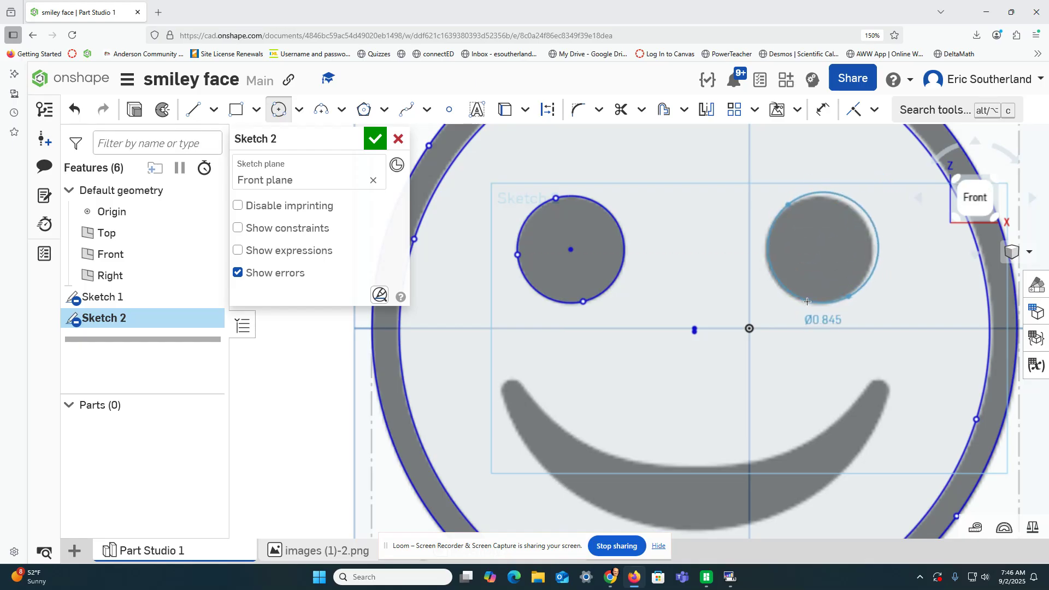
pyautogui.click(804, 301)
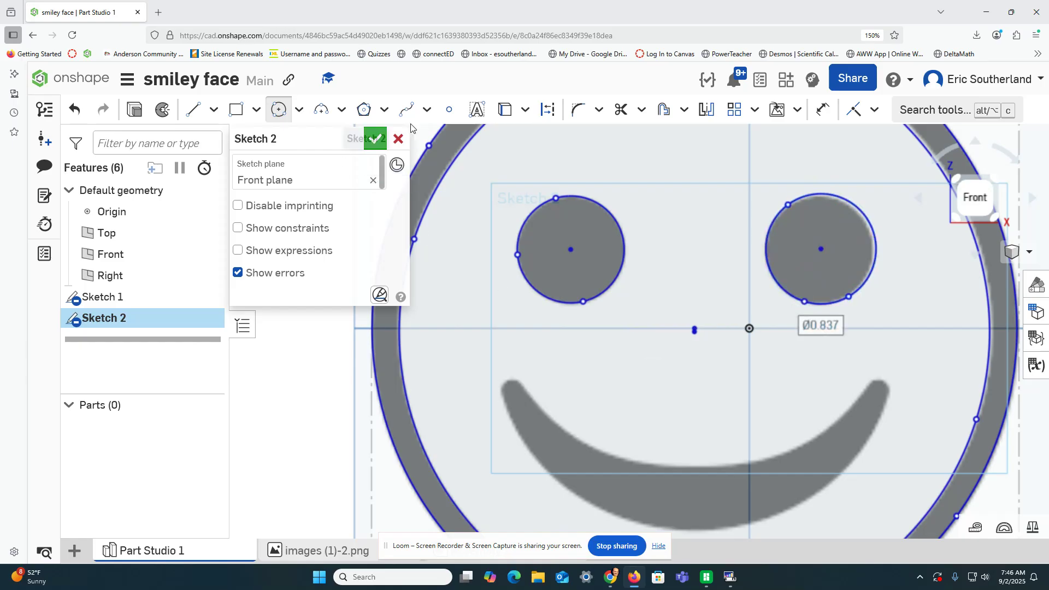
# Step: Start a spline on the mouth's lower-left edge and trace around the left tip and along the upper curve towards the right tip
pyautogui.scroll(-1, 454, 190)
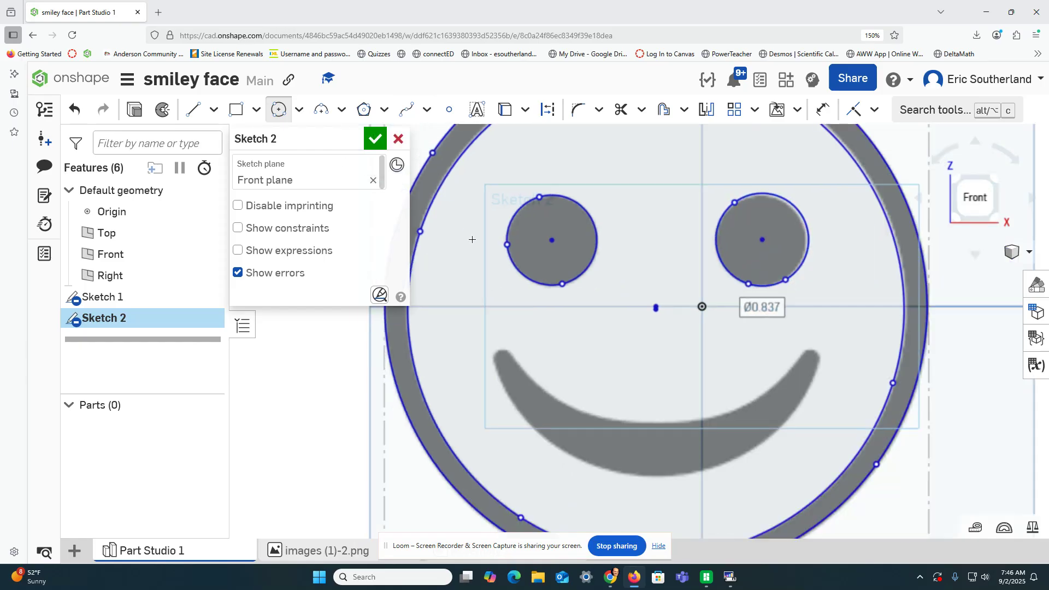
pyautogui.click(398, 108)
pyautogui.scroll(3, 531, 418)
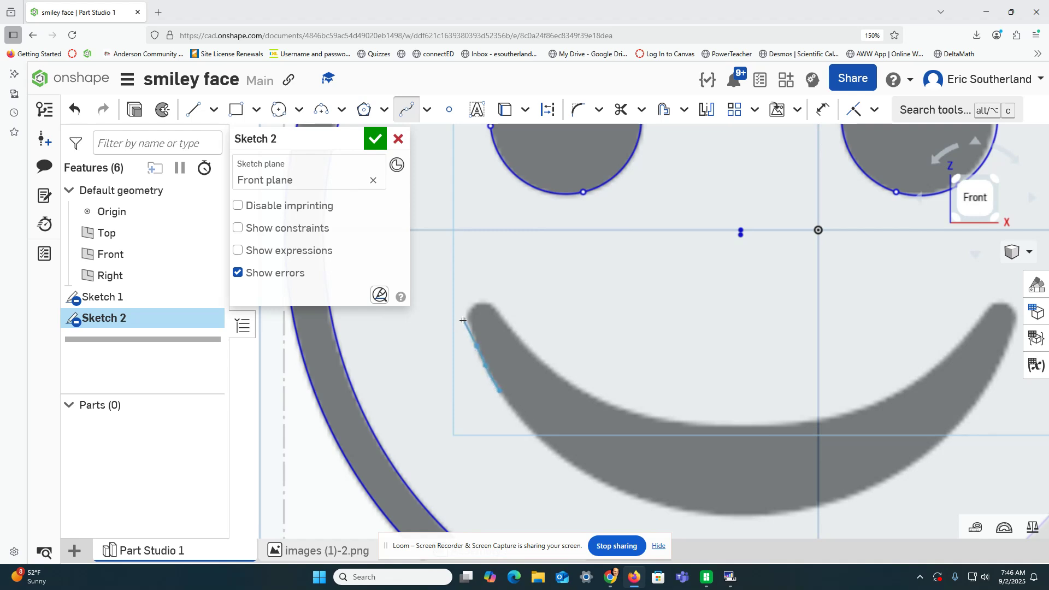
pyautogui.click(488, 304)
pyautogui.click(722, 425)
pyautogui.click(836, 416)
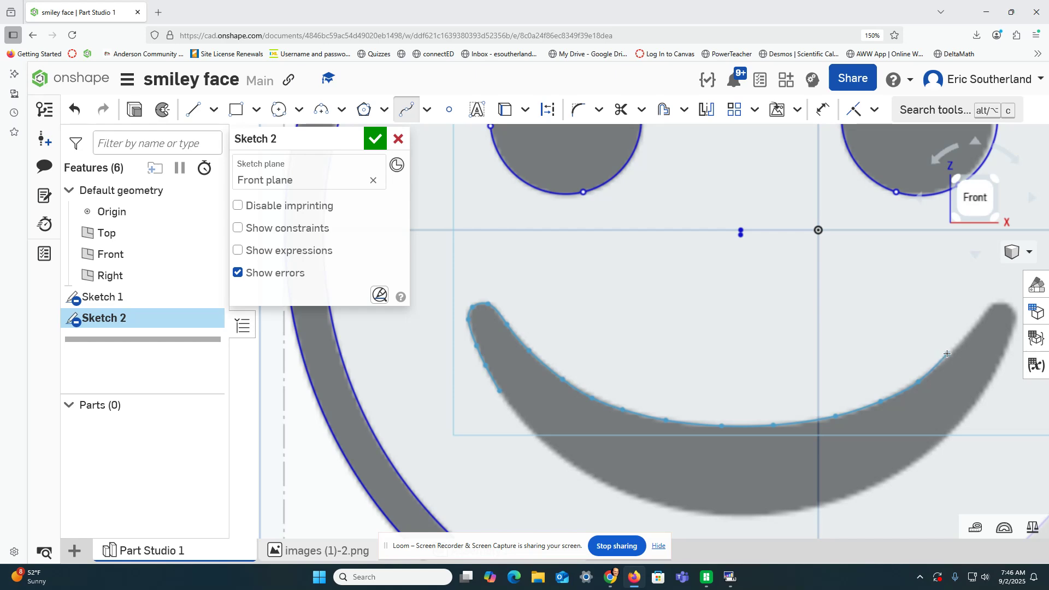
pyautogui.click(974, 324)
pyautogui.scroll(-3, 975, 328)
pyautogui.scroll(4, 983, 370)
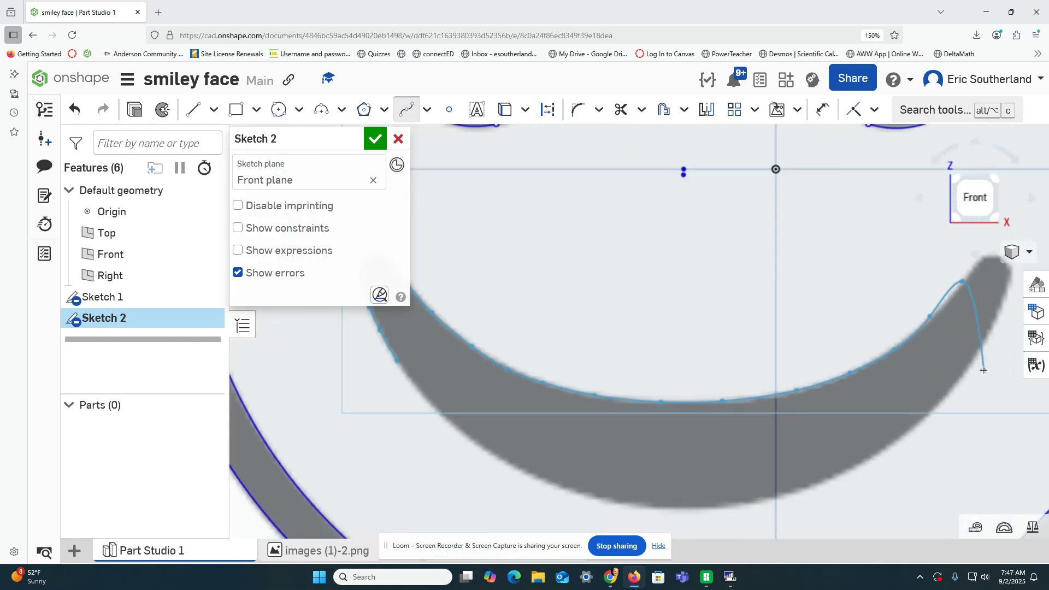
# Step: Continue the spline around the mouth's rounded right tip and onto its outer edge
pyautogui.scroll(-3, 983, 370)
pyautogui.click(979, 195)
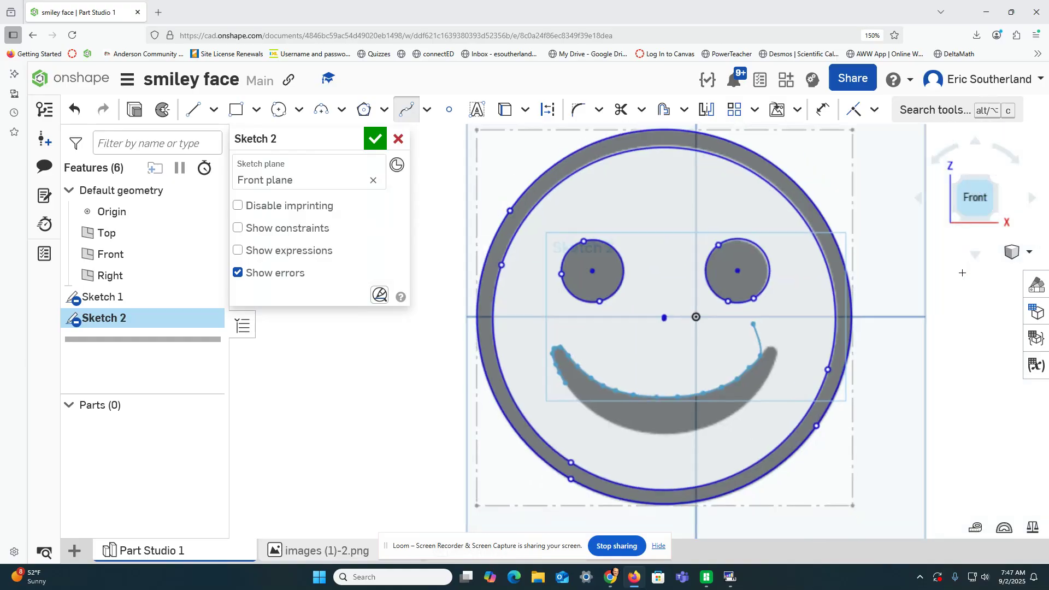
pyautogui.scroll(5, 704, 371)
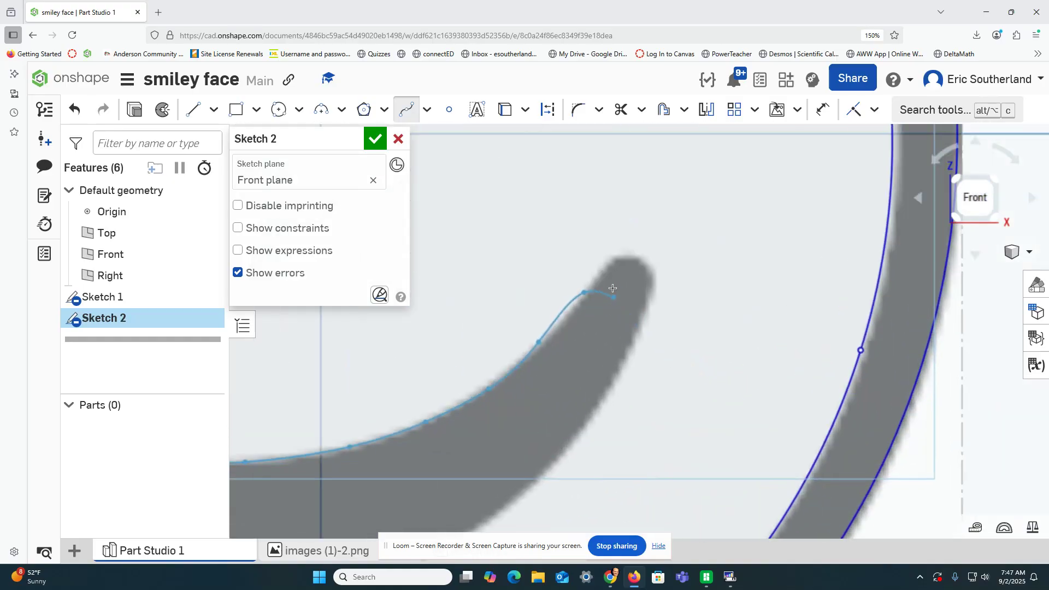
pyautogui.click(611, 261)
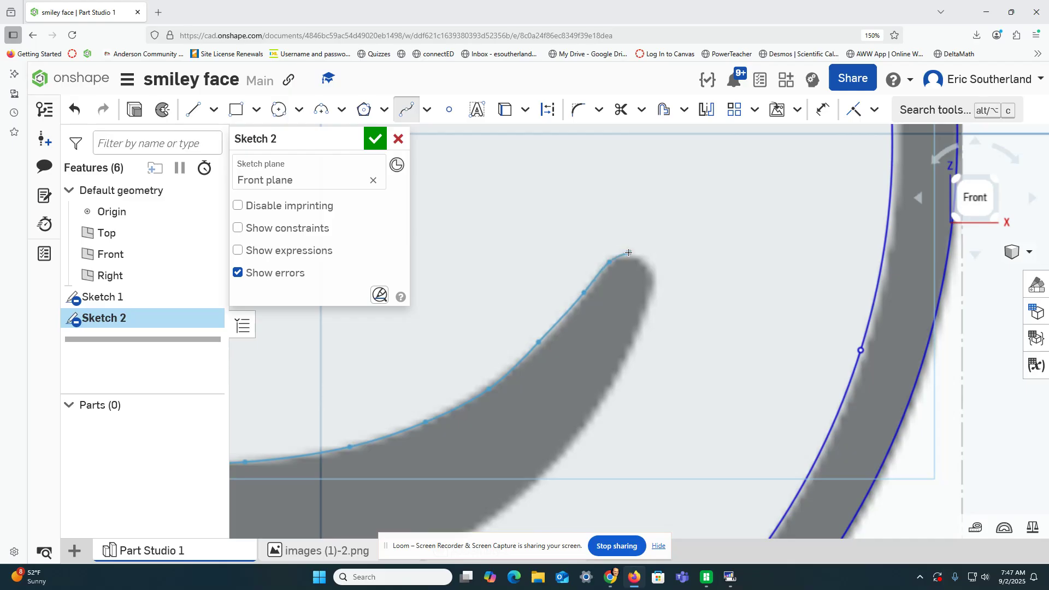
pyautogui.click(628, 252)
pyautogui.click(650, 261)
pyautogui.click(650, 297)
pyautogui.click(633, 340)
# Step: Trace the mouth's lower curve with the spline and close it at its starting point on the left
pyautogui.scroll(-5, 633, 339)
pyautogui.scroll(4, 634, 350)
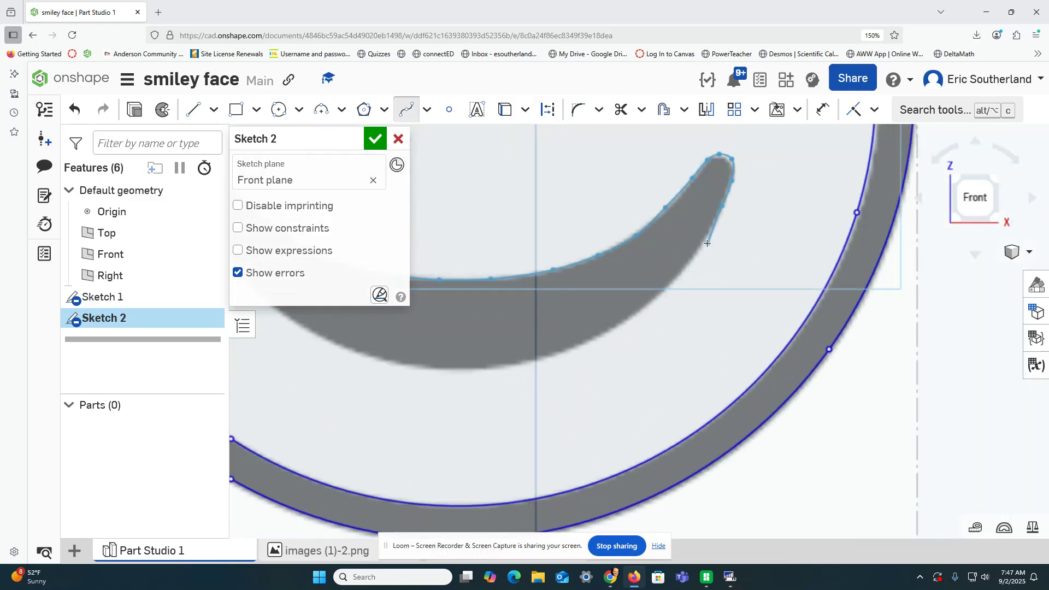
pyautogui.click(701, 244)
pyautogui.click(619, 326)
pyautogui.click(547, 355)
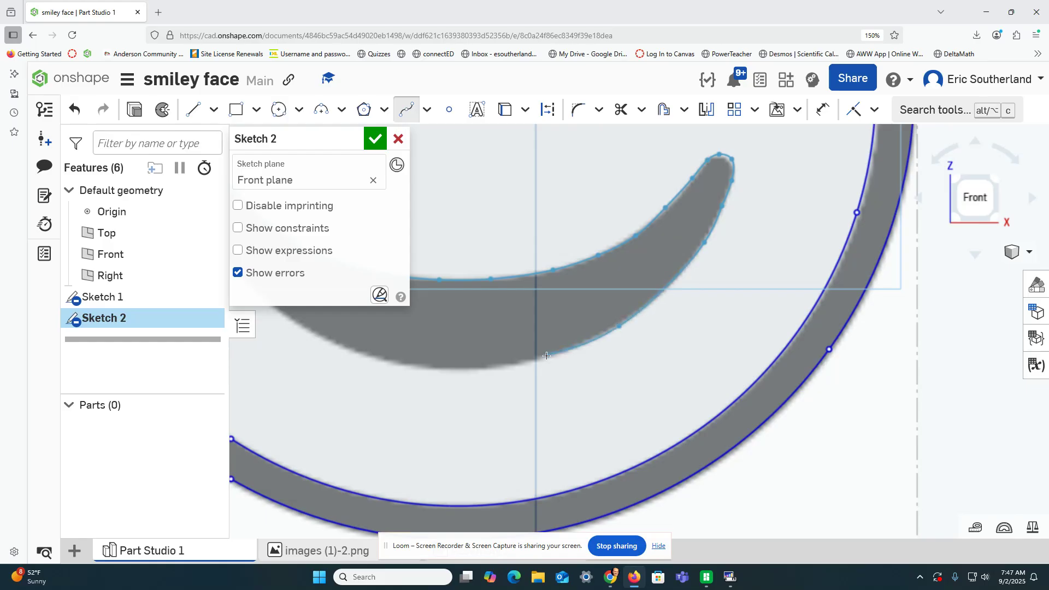
pyautogui.click(513, 364)
pyautogui.click(447, 369)
pyautogui.scroll(-5, 392, 361)
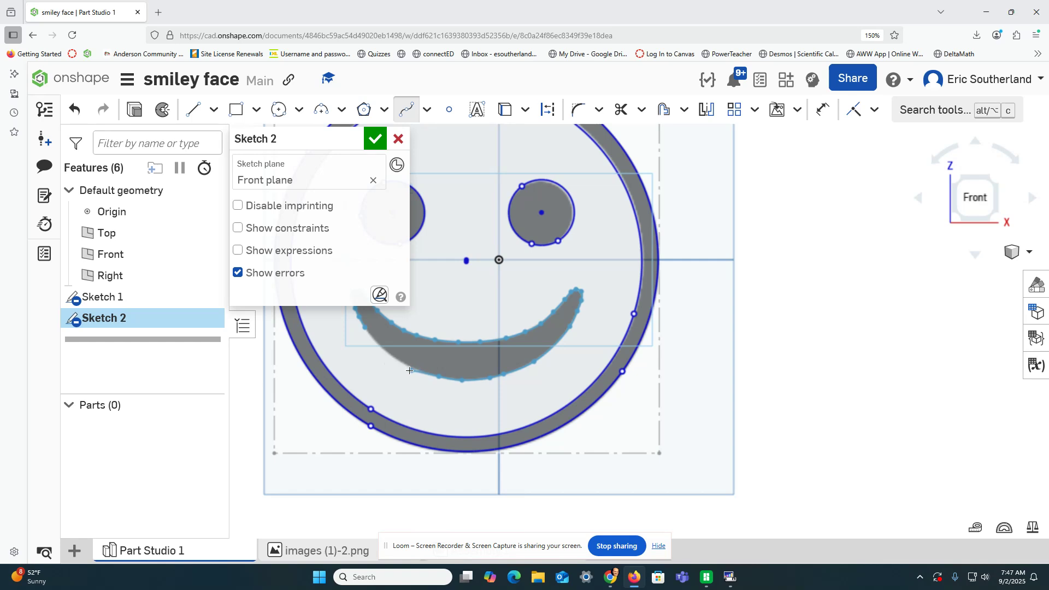
pyautogui.scroll(3, 409, 370)
pyautogui.scroll(-4, 410, 364)
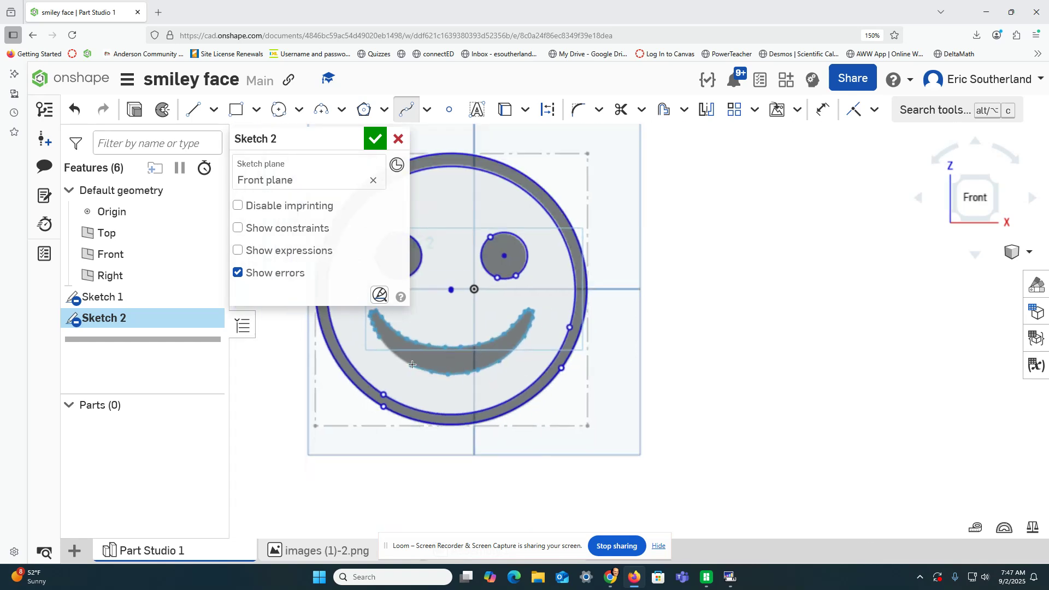
pyautogui.scroll(3, 387, 359)
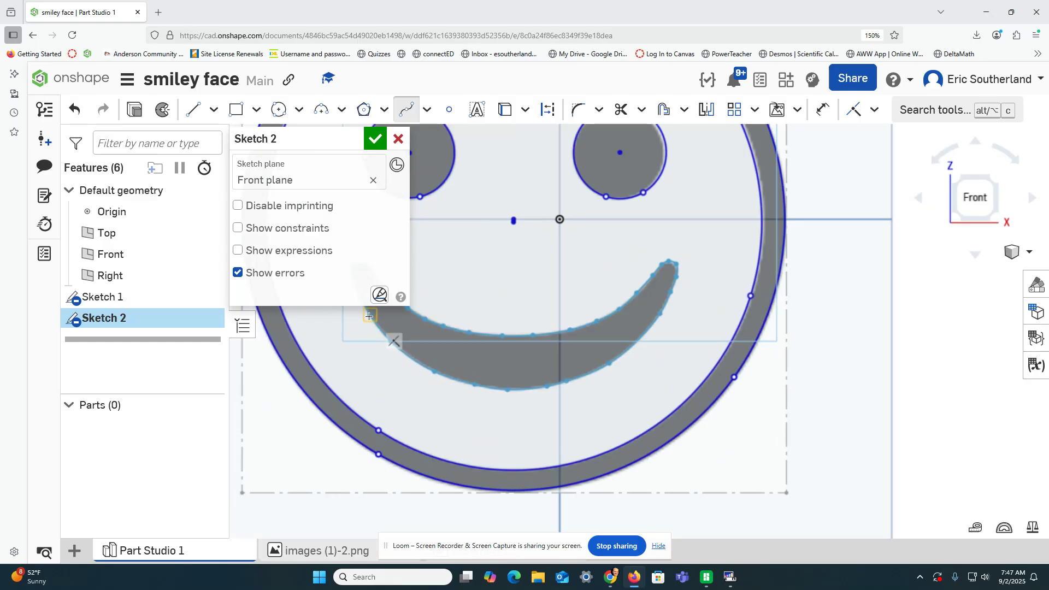
# Step: Finish the tracing sketch and hide Sketch 1, which holds the reference image
pyautogui.click(971, 200)
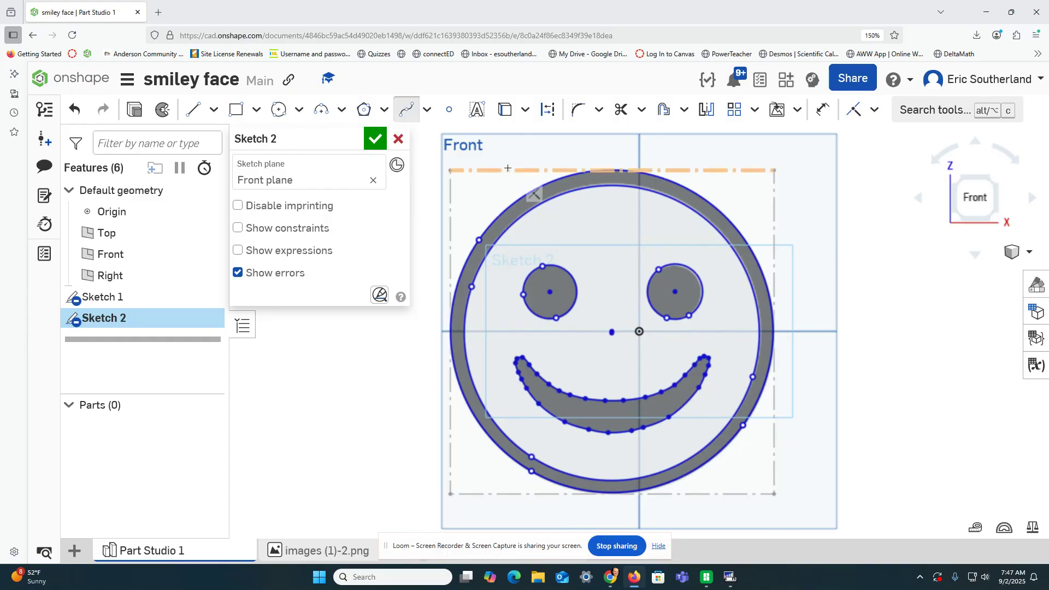
pyautogui.click(369, 141)
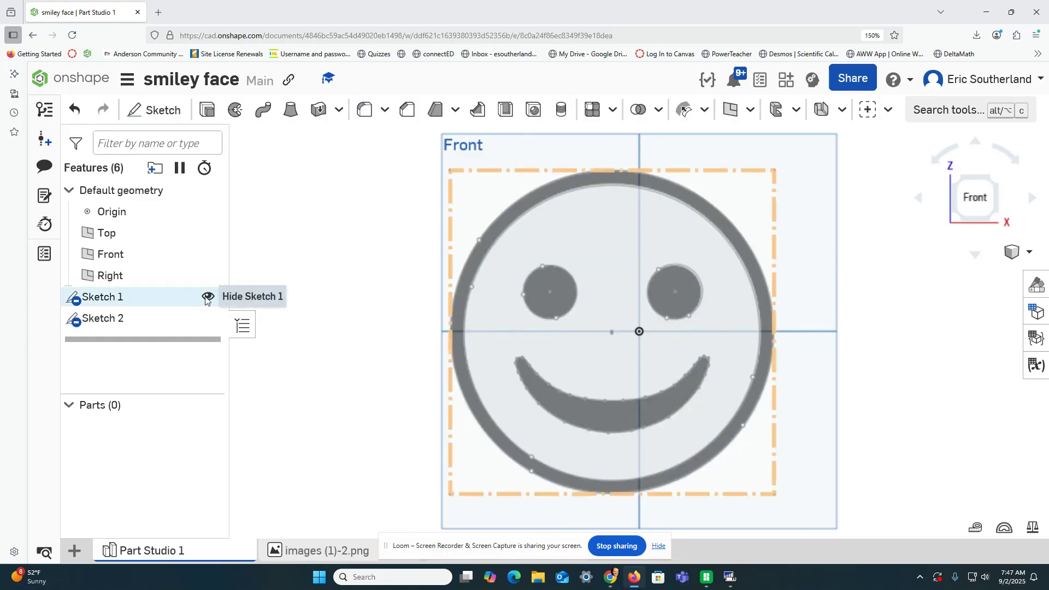
pyautogui.click(206, 298)
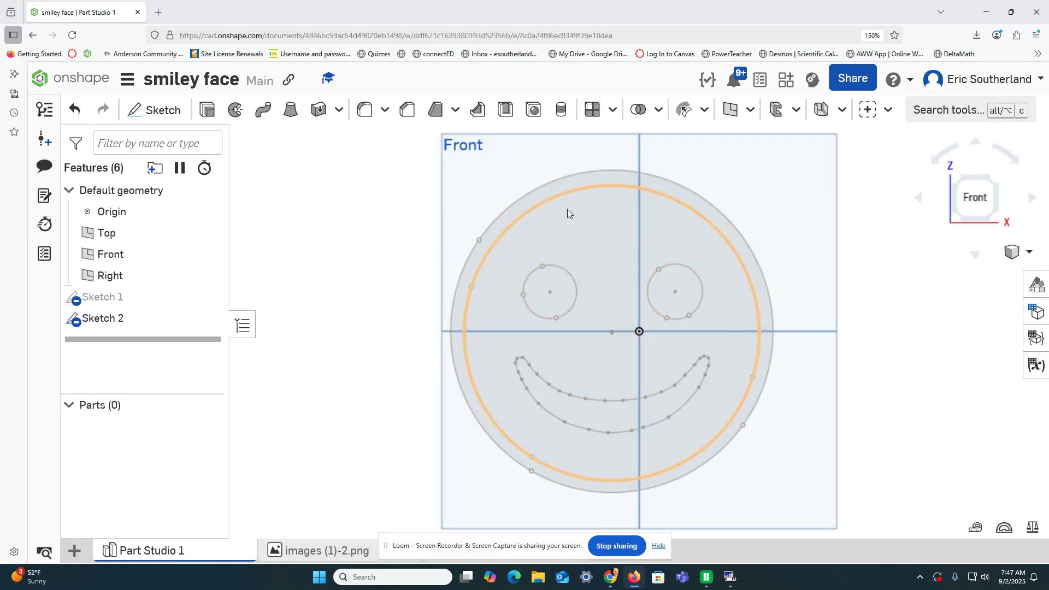
# Step: Extrude the inner face region, leaving out the eyes and mouth, to a depth of 0.1 in as a new part
pyautogui.click(582, 229)
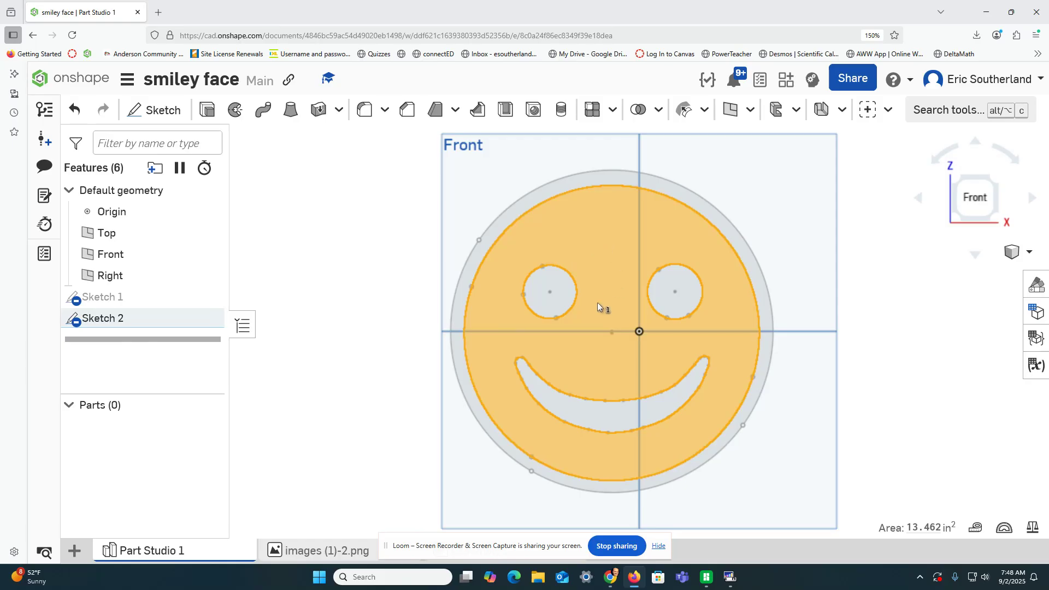
pyautogui.click(207, 109)
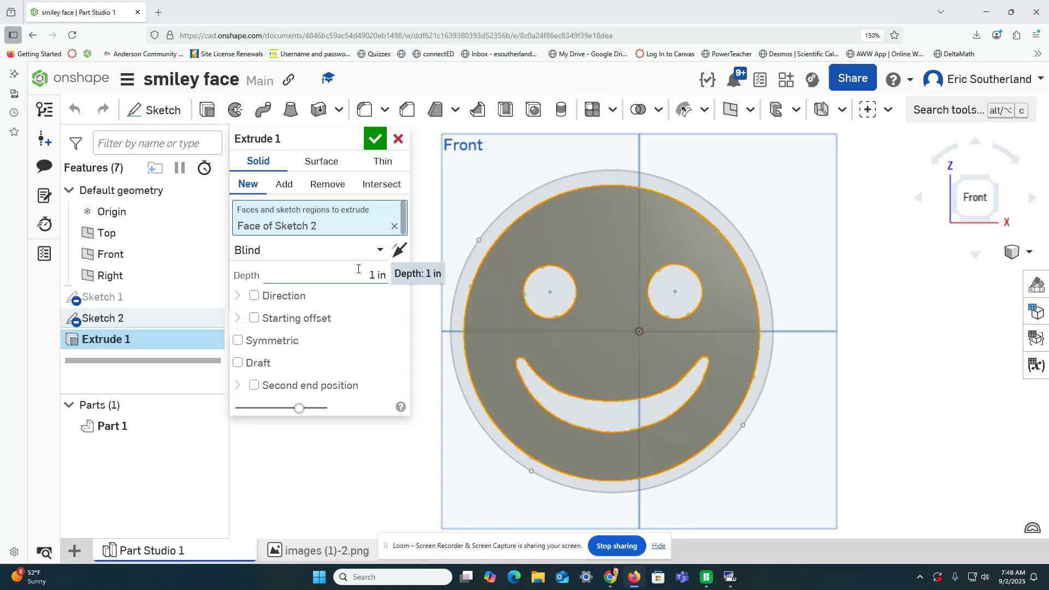
pyautogui.click(377, 275)
pyautogui.press('BackSpace')
pyautogui.write('0.1')
pyautogui.press('Return')
pyautogui.click(375, 138)
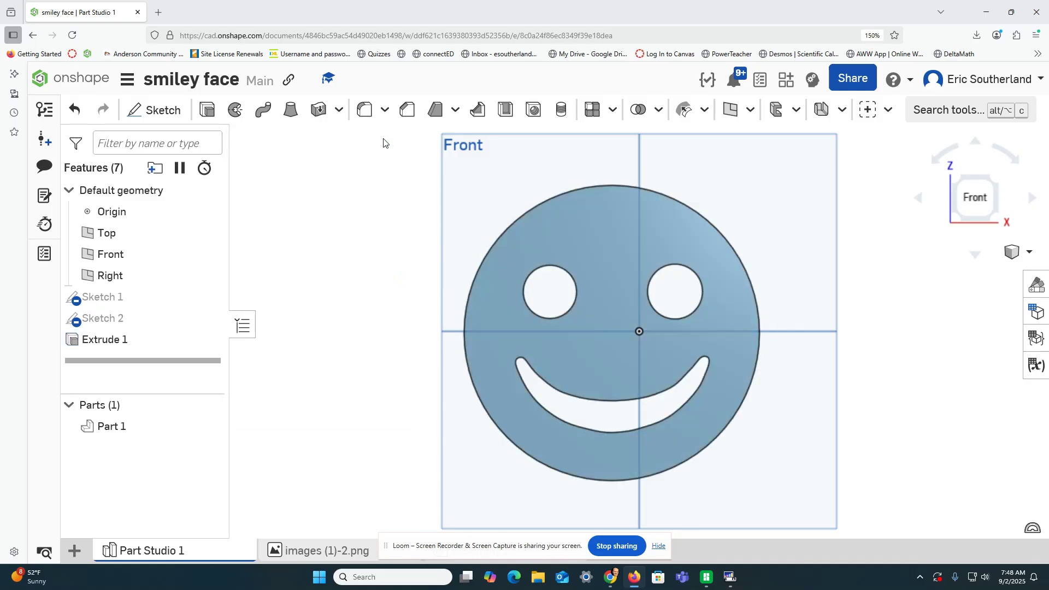
# Step: Show Sketch 2 and extrude the eyes, mouth and outer ring 0.15 in, adding them to the existing part
pyautogui.moveTo(800, 419); pyautogui.dragTo(770, 411, button='right')
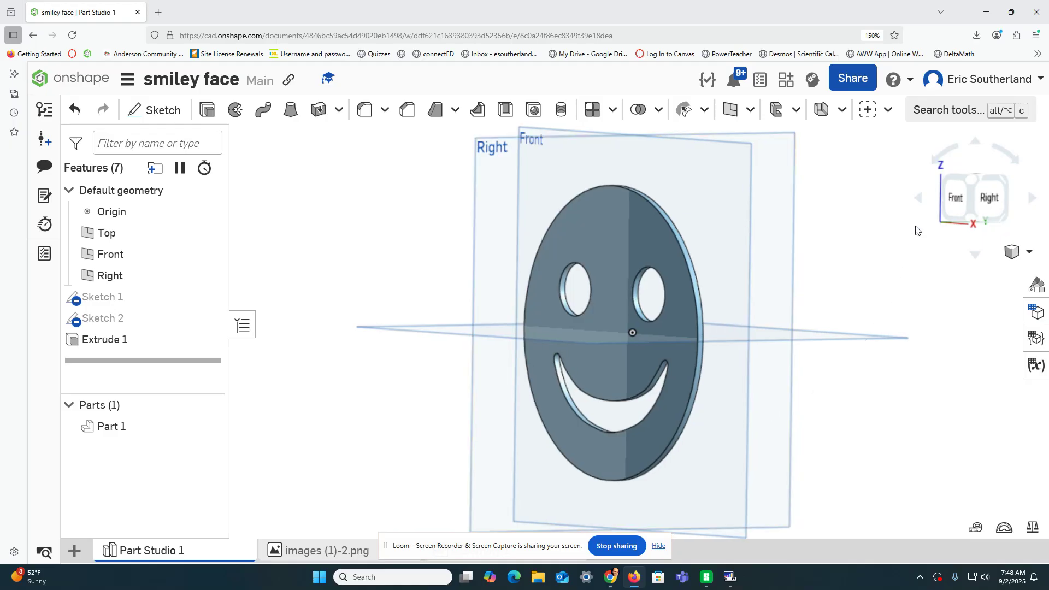
pyautogui.click(951, 198)
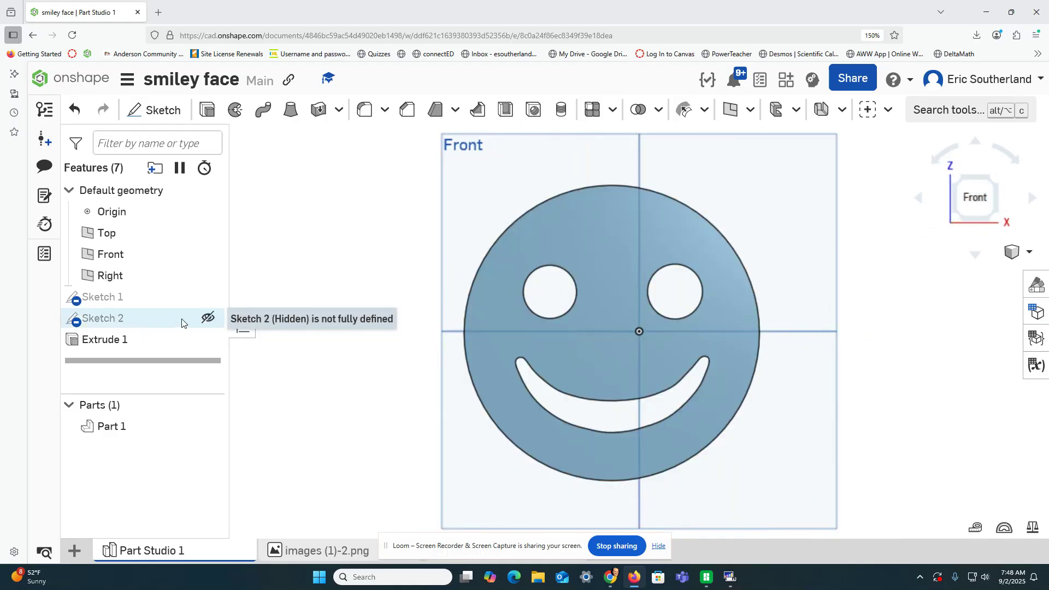
pyautogui.click(209, 318)
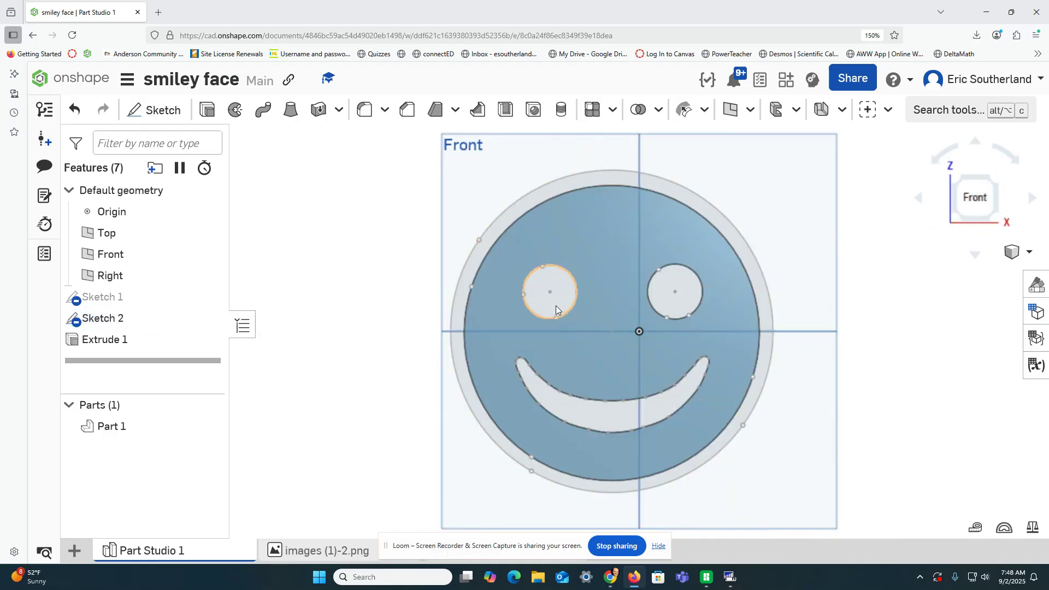
pyautogui.click(660, 300)
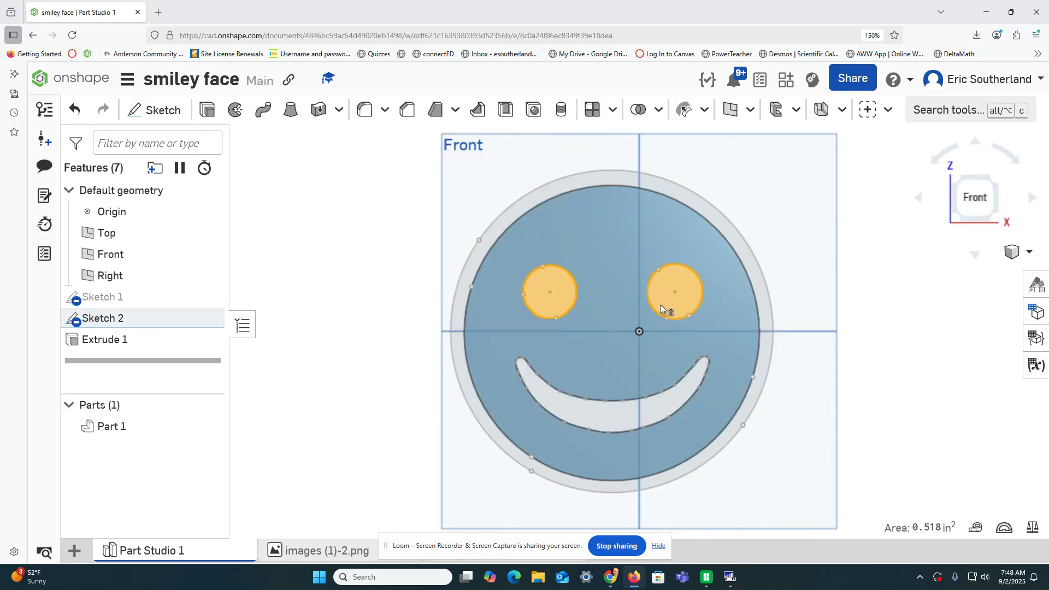
pyautogui.click(670, 399)
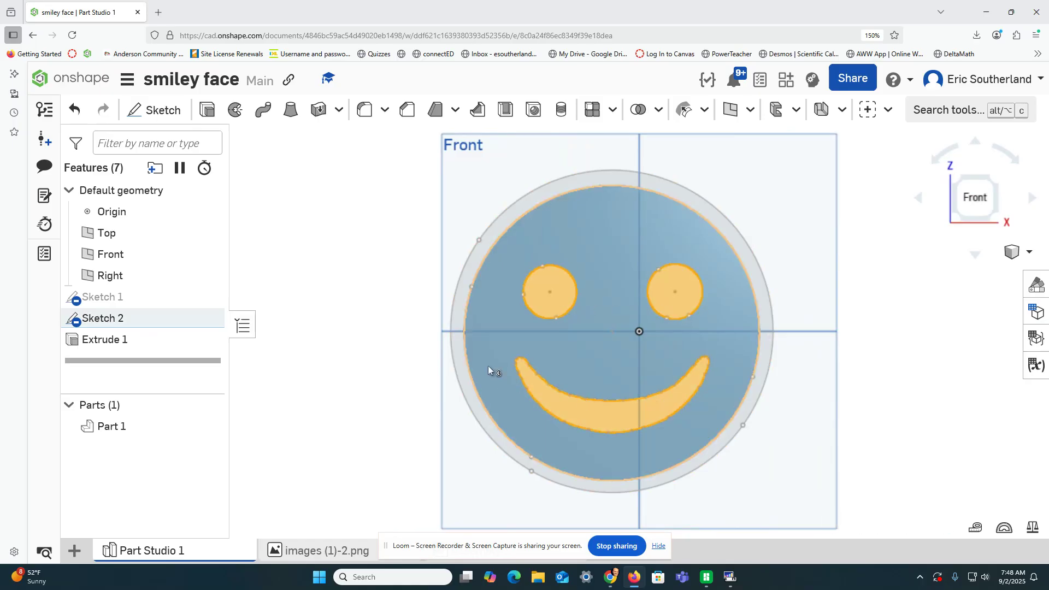
pyautogui.click(466, 277)
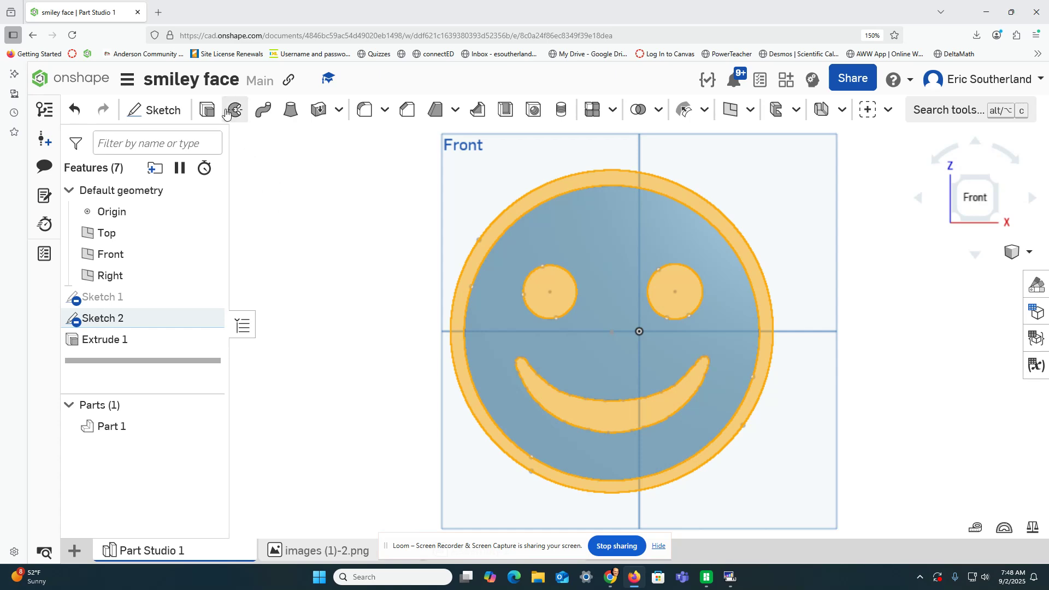
pyautogui.click(208, 108)
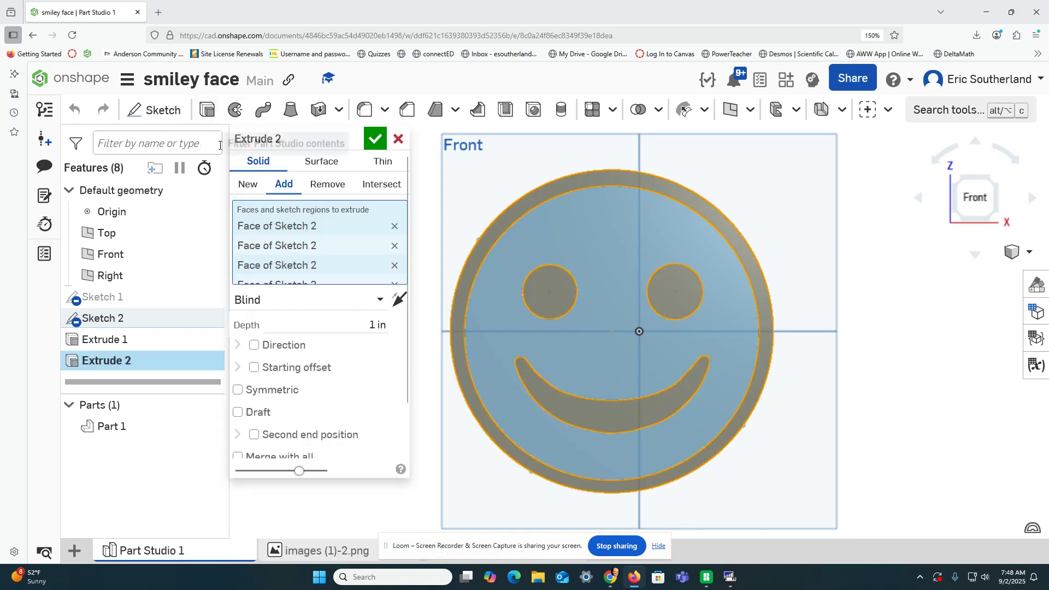
pyautogui.click(379, 324)
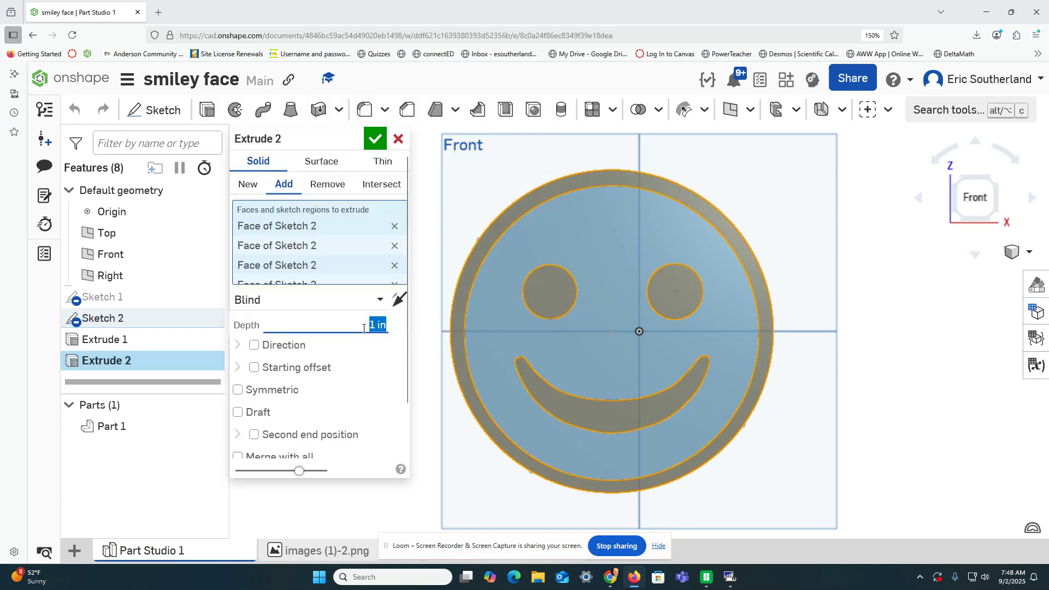
pyautogui.write('.15')
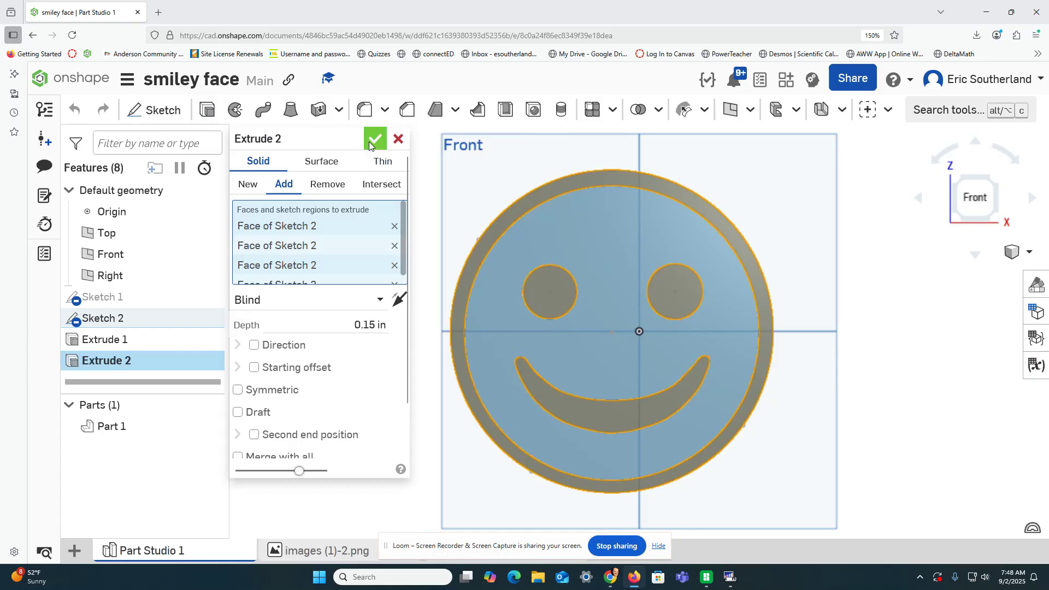
pyautogui.click(372, 140)
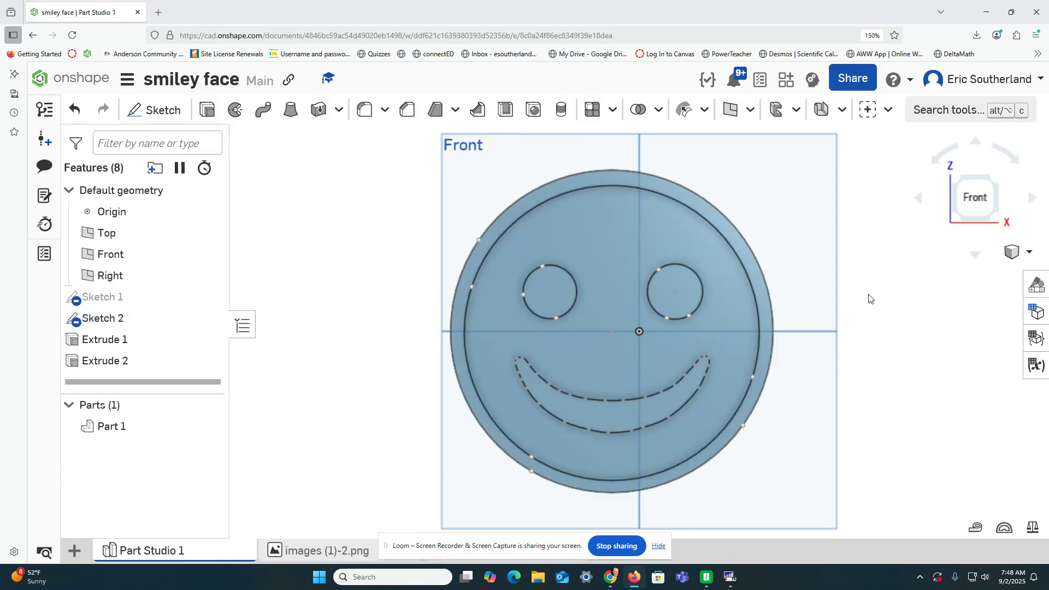
# Step: Inspect the raised details at an angle and undo both extrusions, going back to the traced sketch
pyautogui.moveTo(874, 329)
pyautogui.mouseDown(button='right')
pyautogui.moveTo(827, 338)
pyautogui.moveTo(853, 331)
pyautogui.mouseUp(button='right')
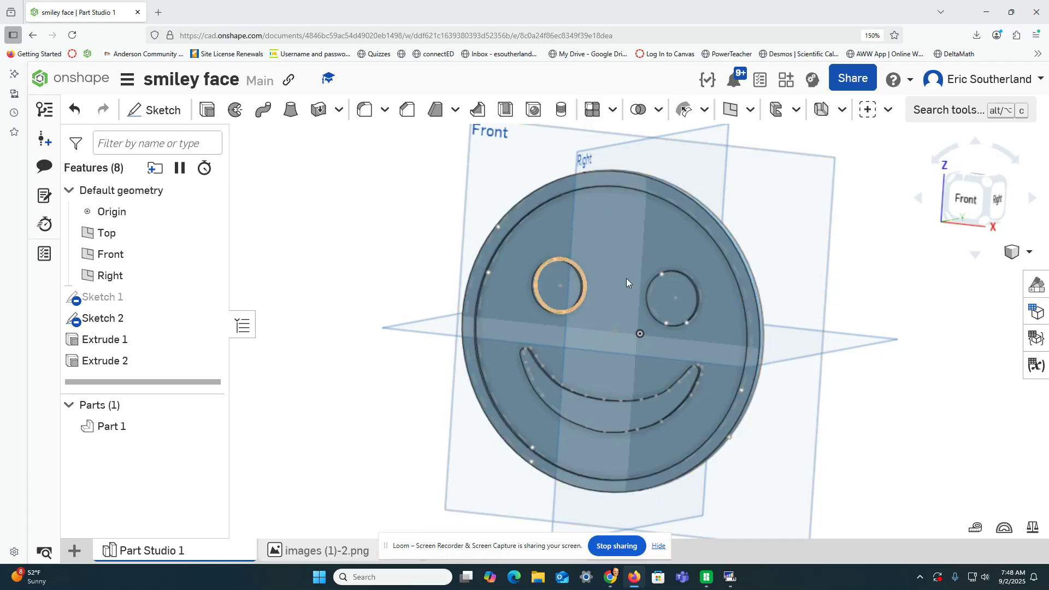
pyautogui.click(970, 198)
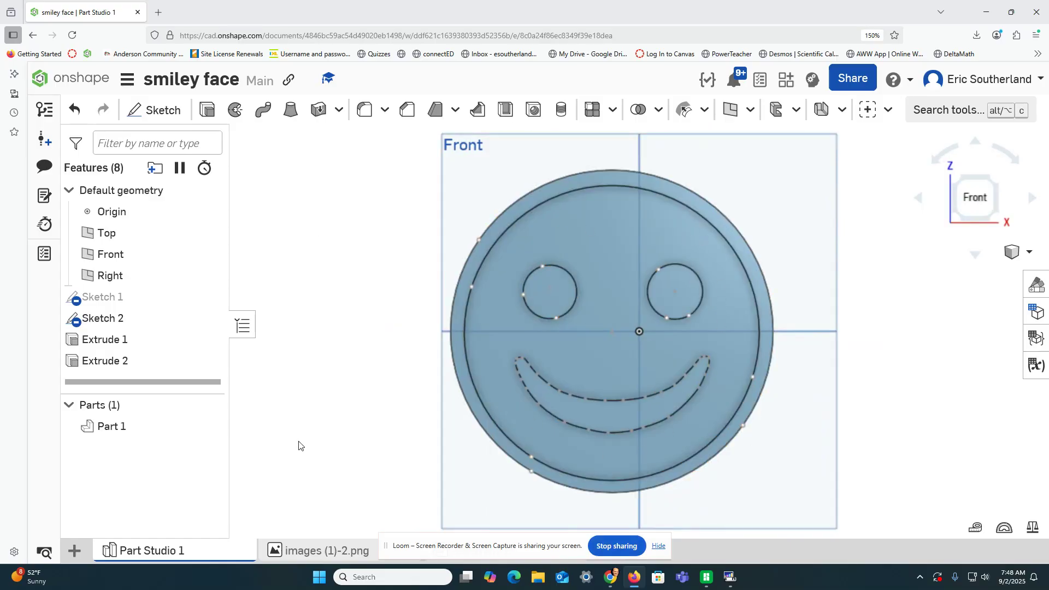
pyautogui.click(73, 111)
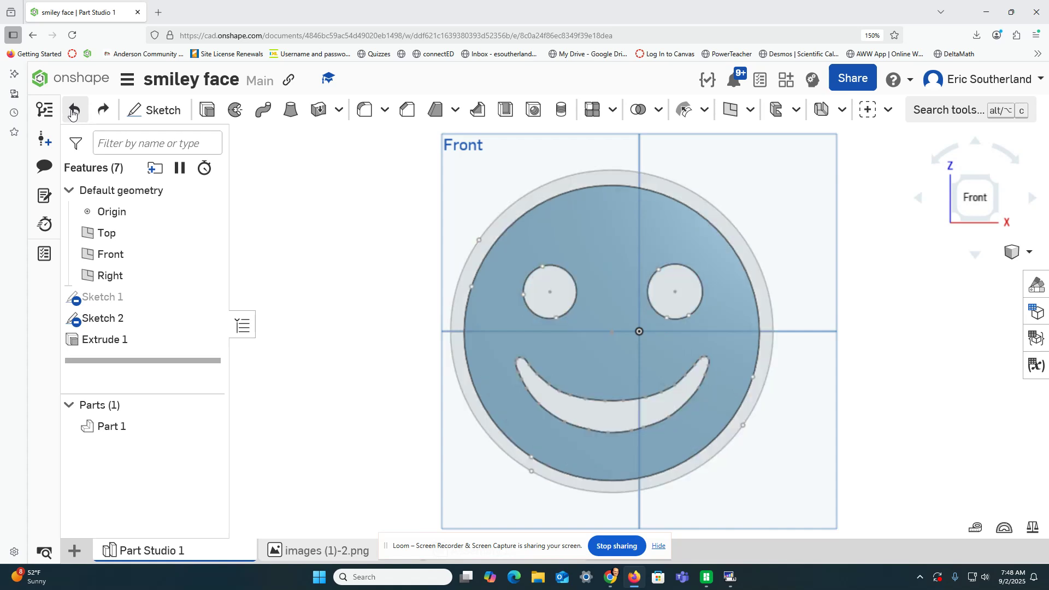
pyautogui.click(73, 111)
pyautogui.click(73, 111)
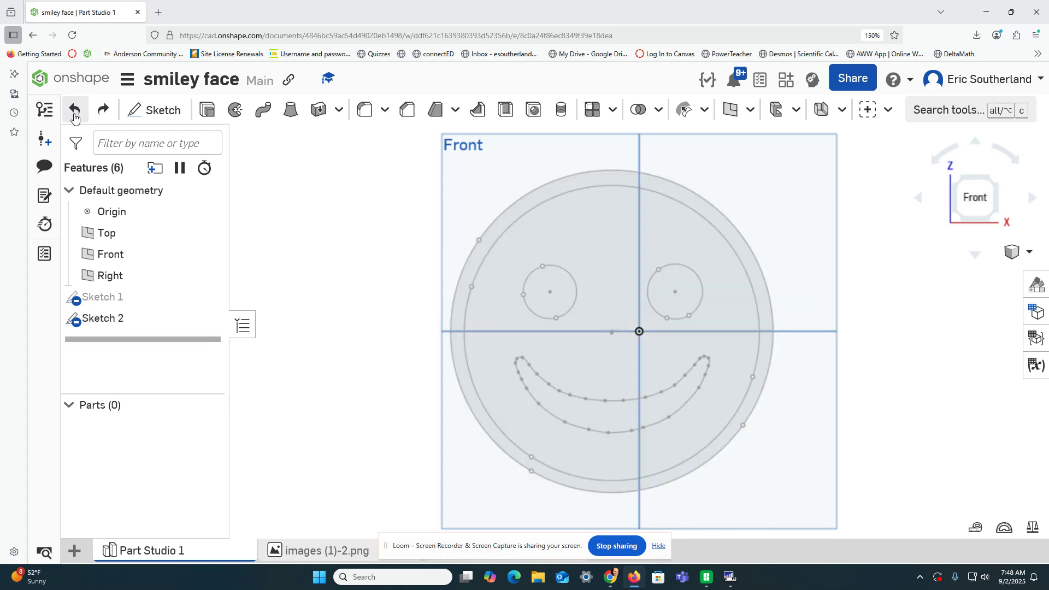